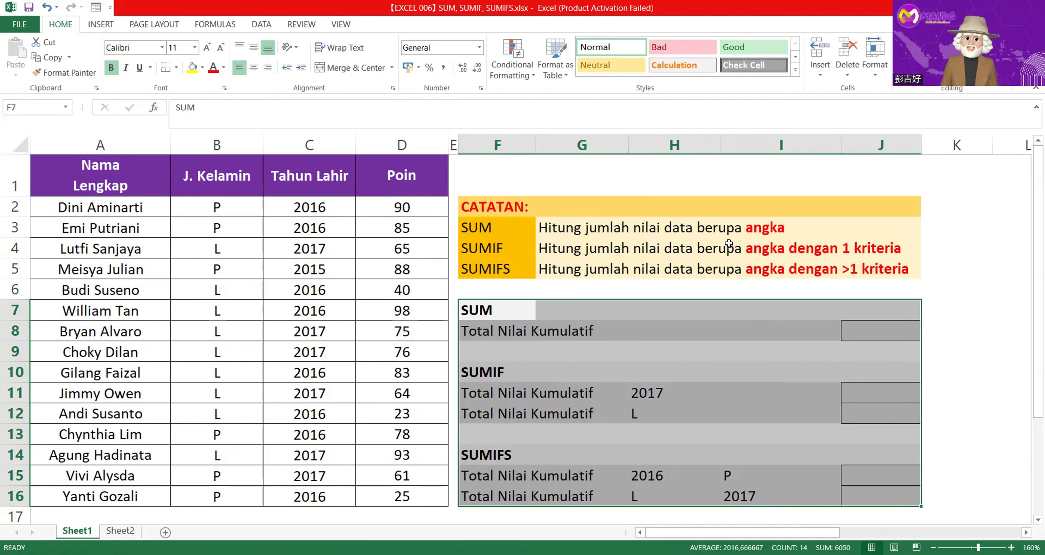
Examine the source table A1:D16, the SUM, SUMIF and SUMIFS exercise block, the Poin values and the SUM note in row 3
drag(51, 162, 397, 502)
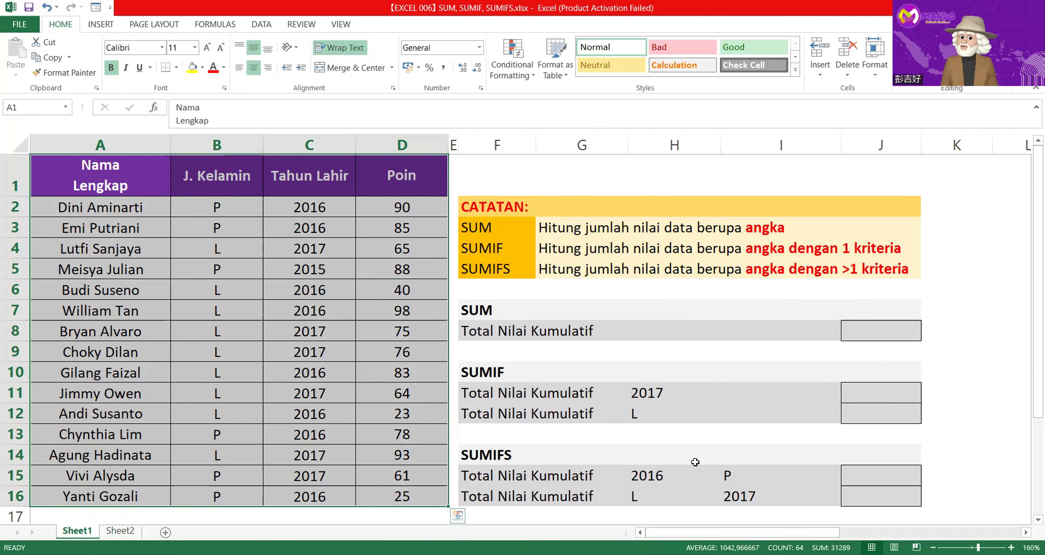
drag(497, 311, 853, 491)
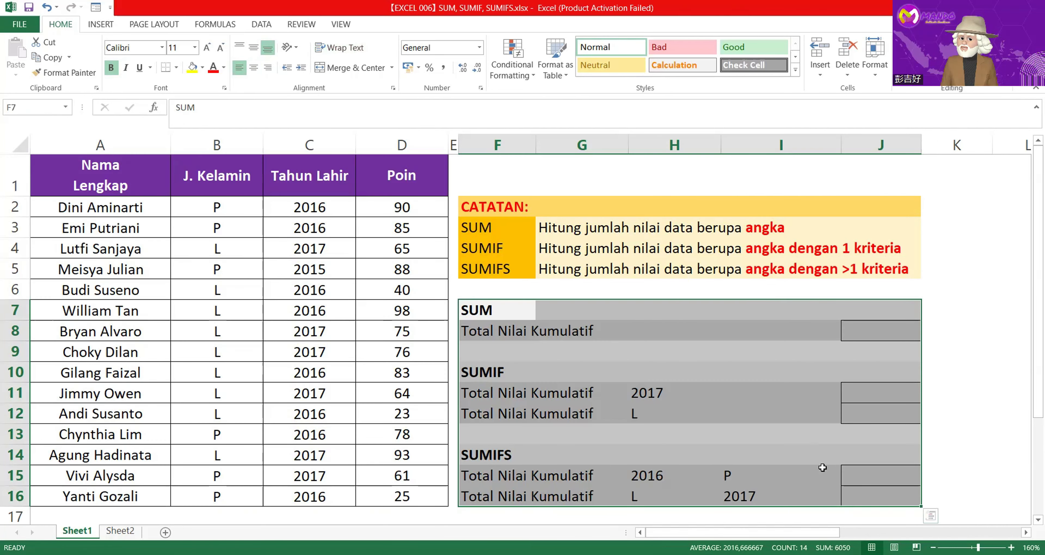
click(859, 332)
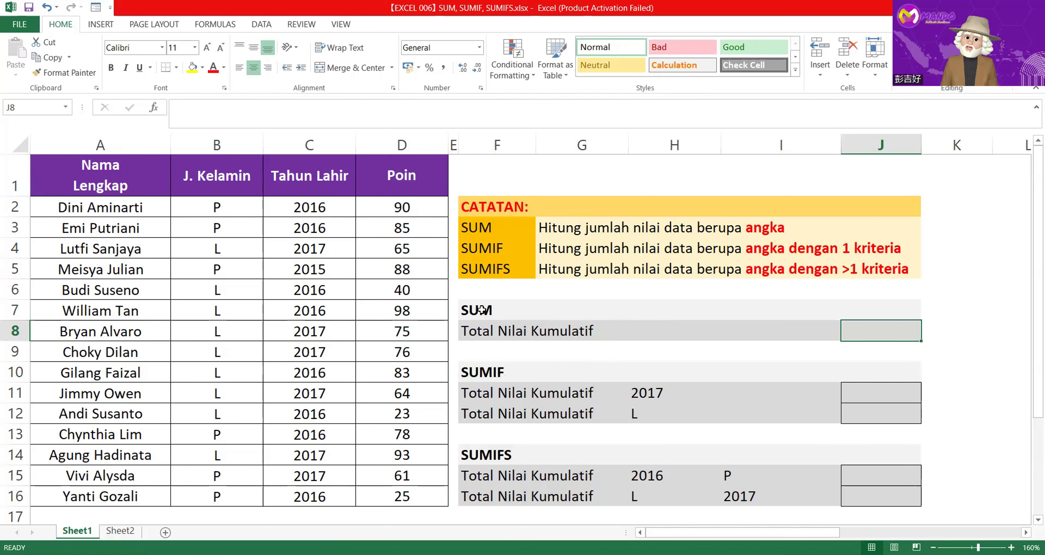
click(476, 333)
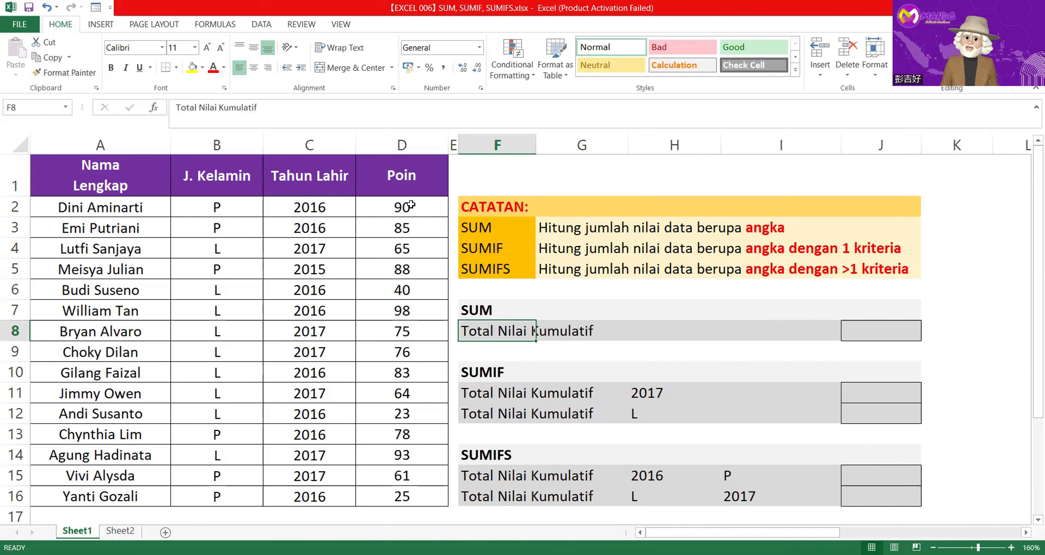
drag(409, 207, 423, 494)
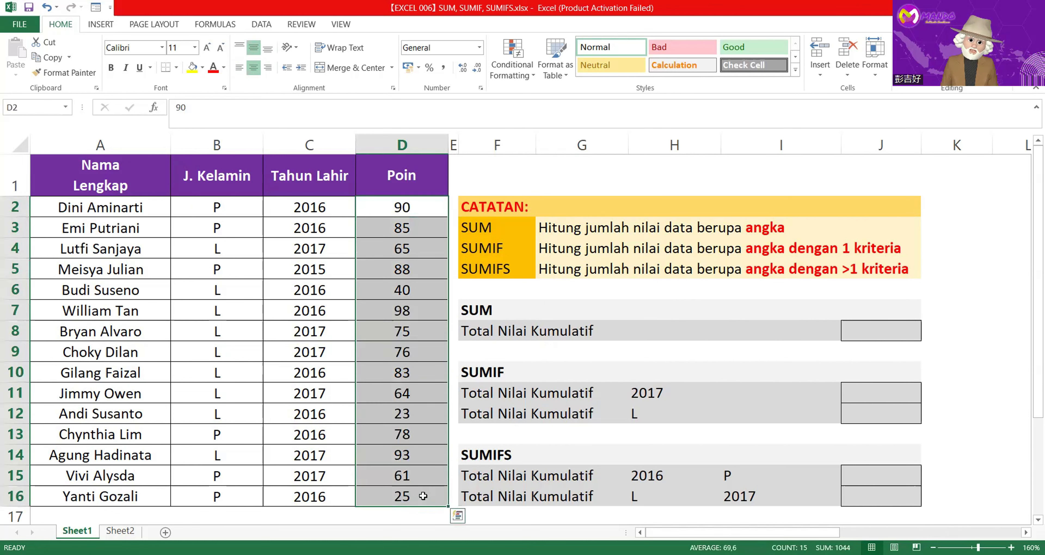
click(865, 335)
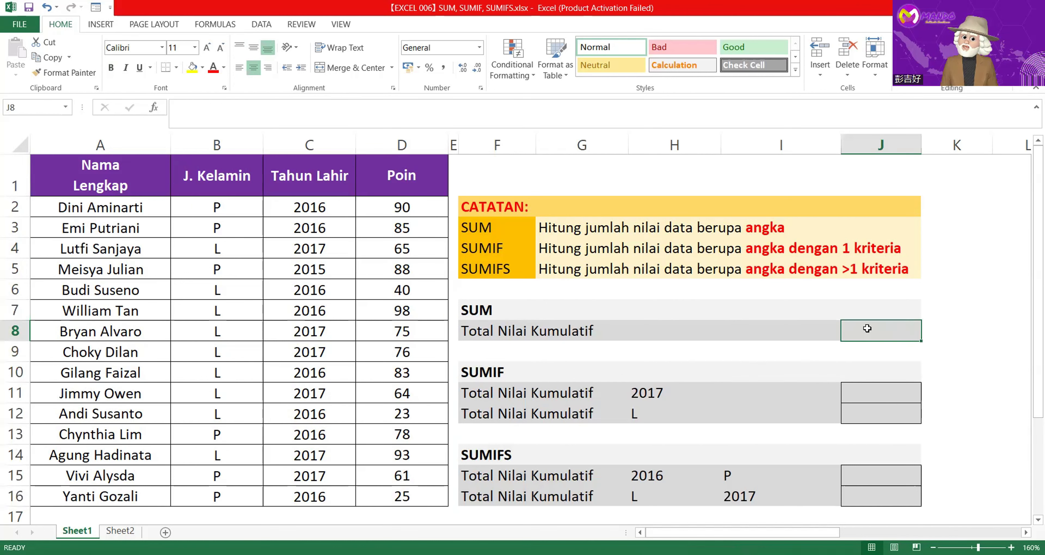
double_click(868, 329)
drag(475, 228, 868, 226)
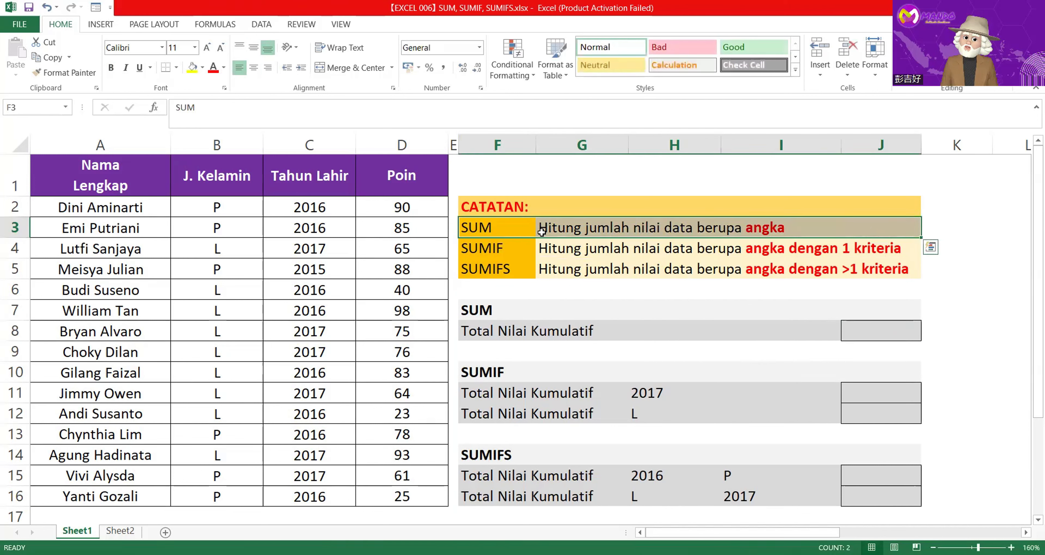
Enter the formula =SUM(D2:D16) in J8 to total all Poin values, and select D2:D16 to check the total
double_click(878, 332)
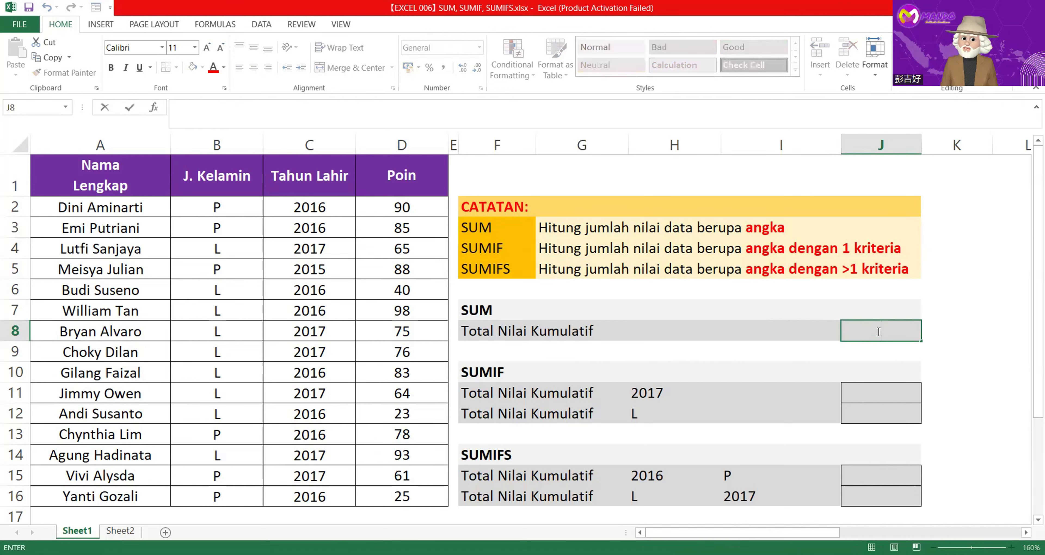
text(=SUM)
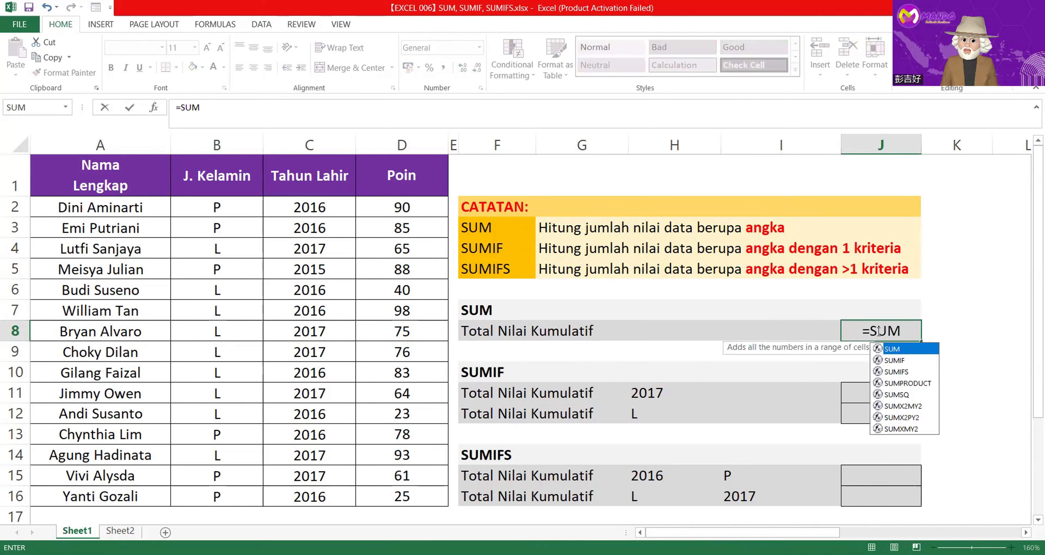
text(()
drag(404, 207, 424, 493)
text())
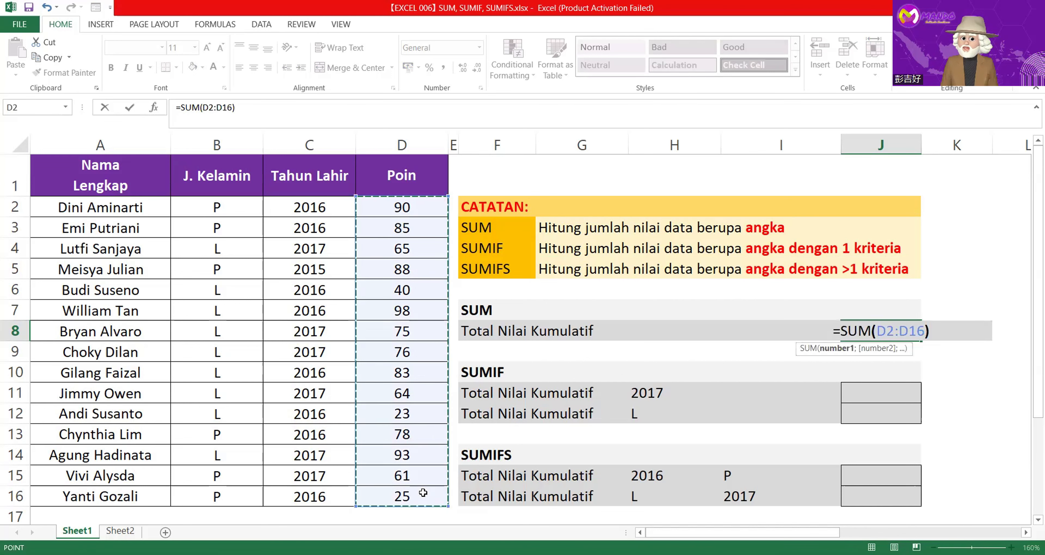
key(Return)
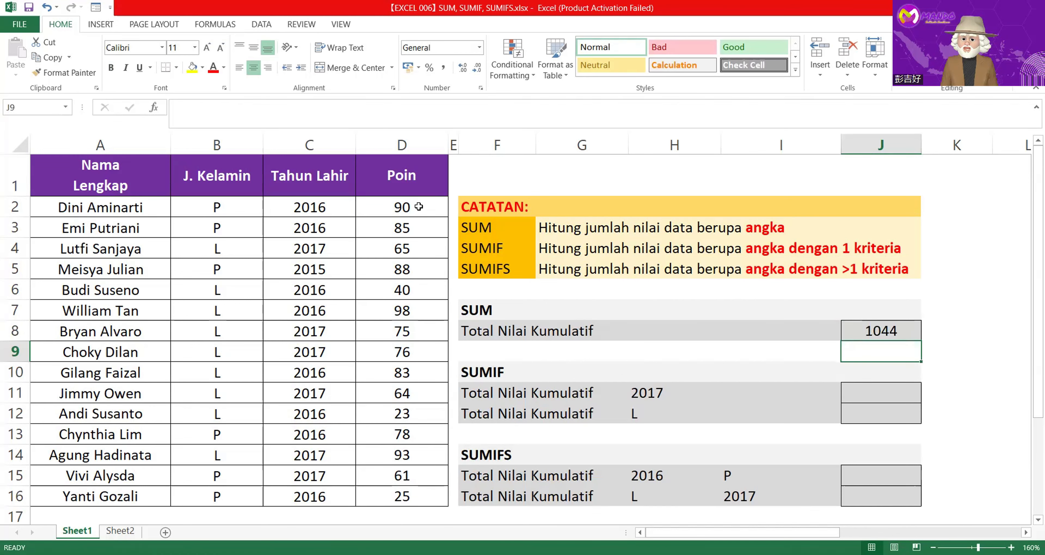
drag(418, 207, 418, 500)
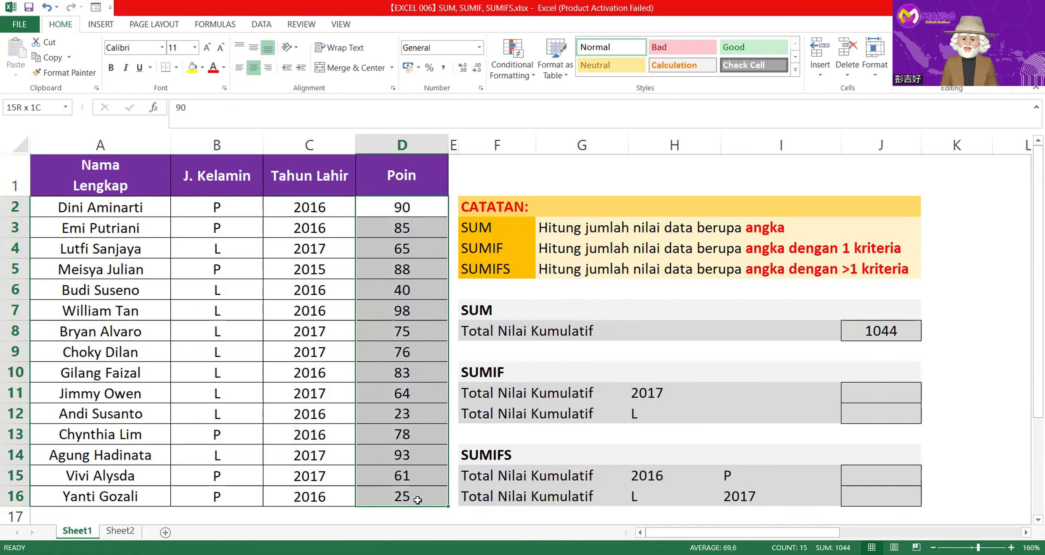
drag(417, 500, 417, 500)
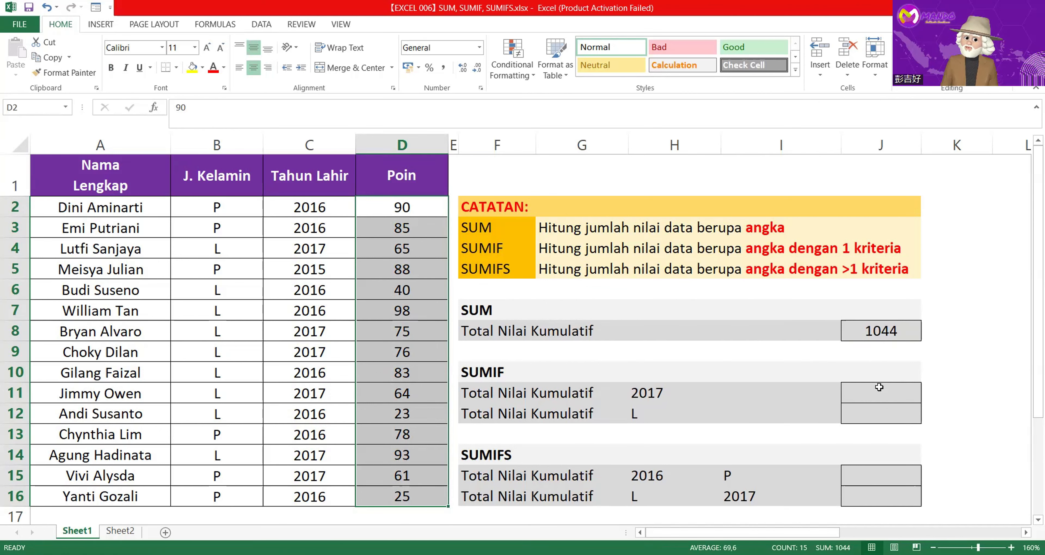
Enter the formula =SUMIF(C2:C16;H11;D2:D16) in J11 to total the Poin values for birth year 2017
click(879, 396)
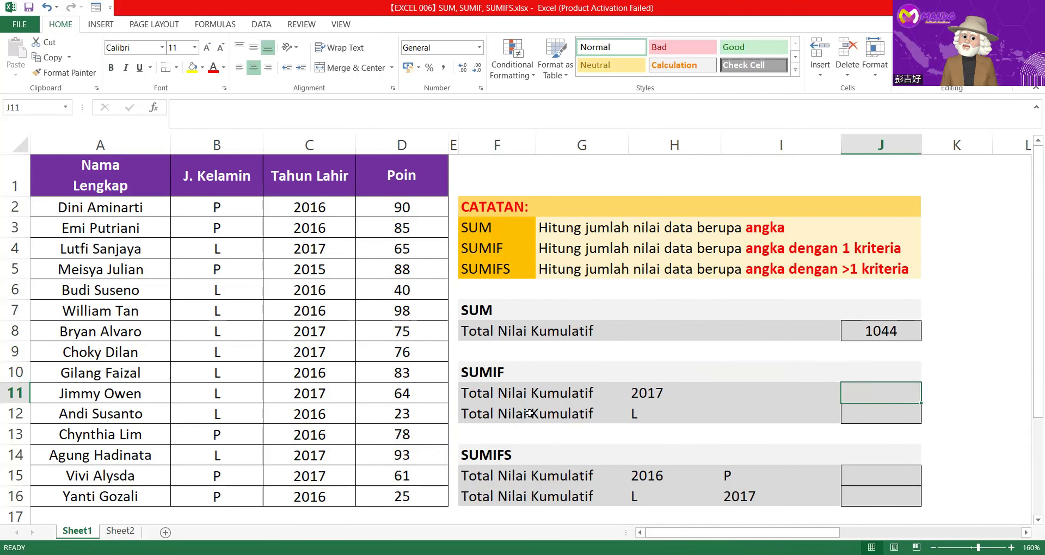
drag(478, 394, 531, 400)
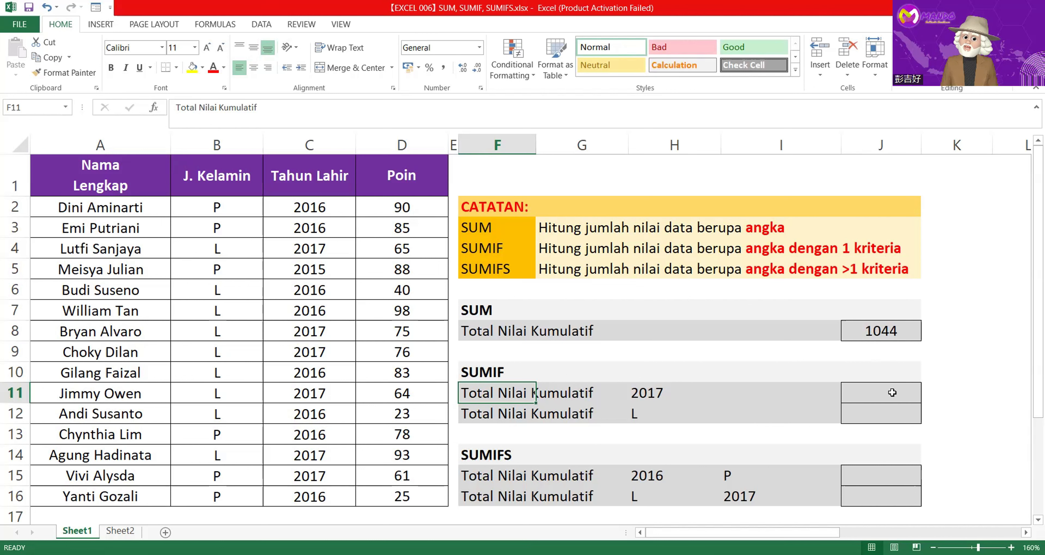
drag(485, 255, 894, 254)
double_click(871, 386)
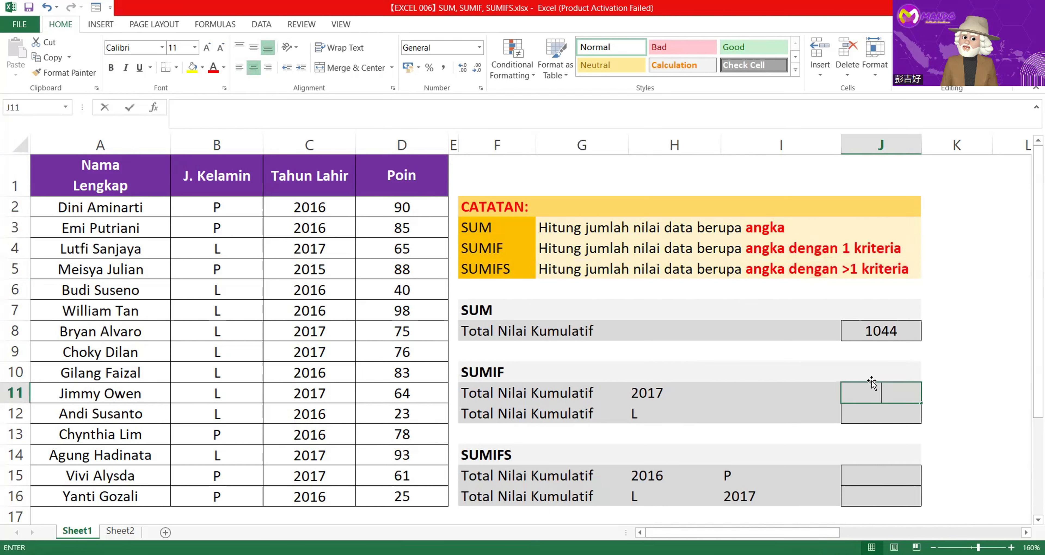
text(=)
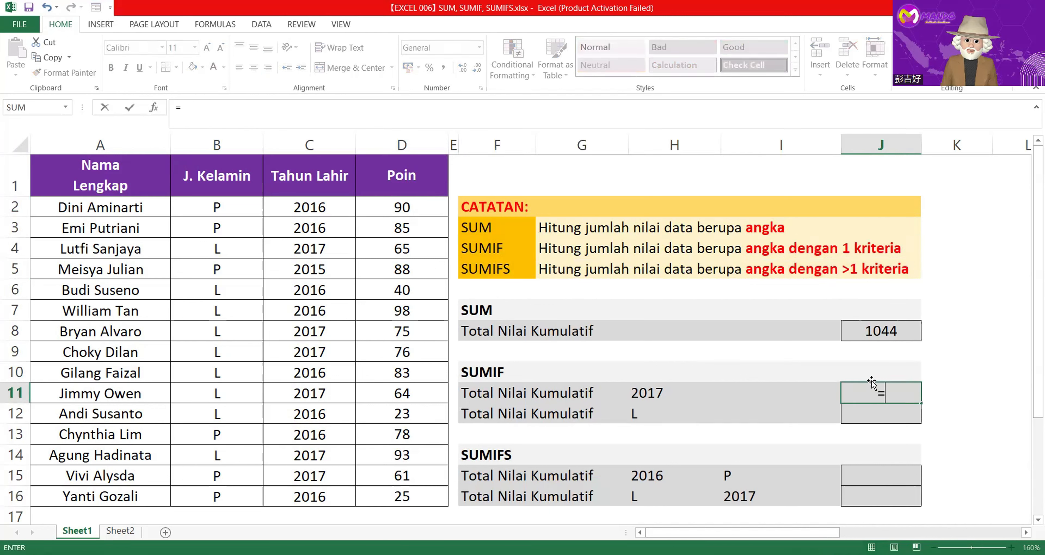
text(s)
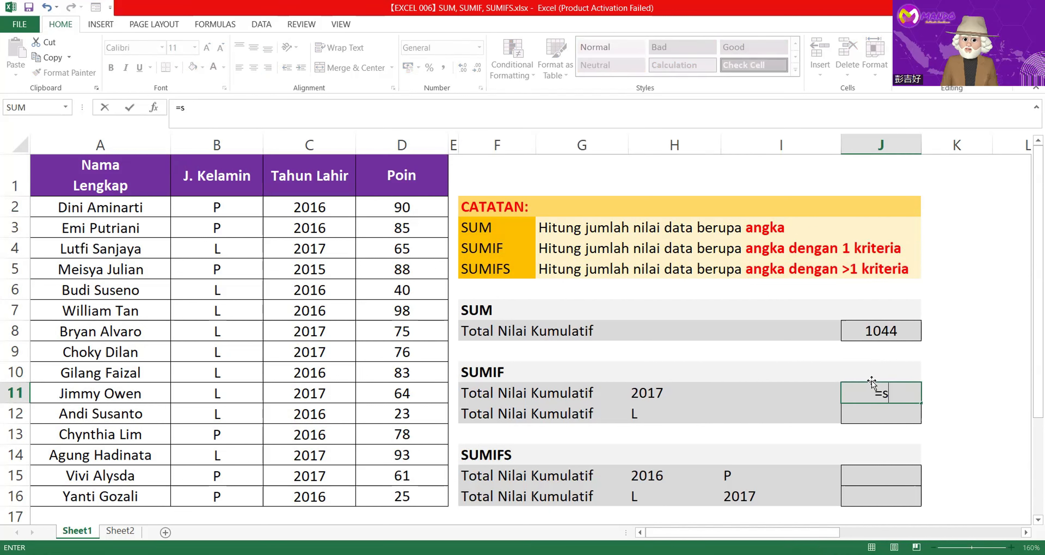
text(umif()
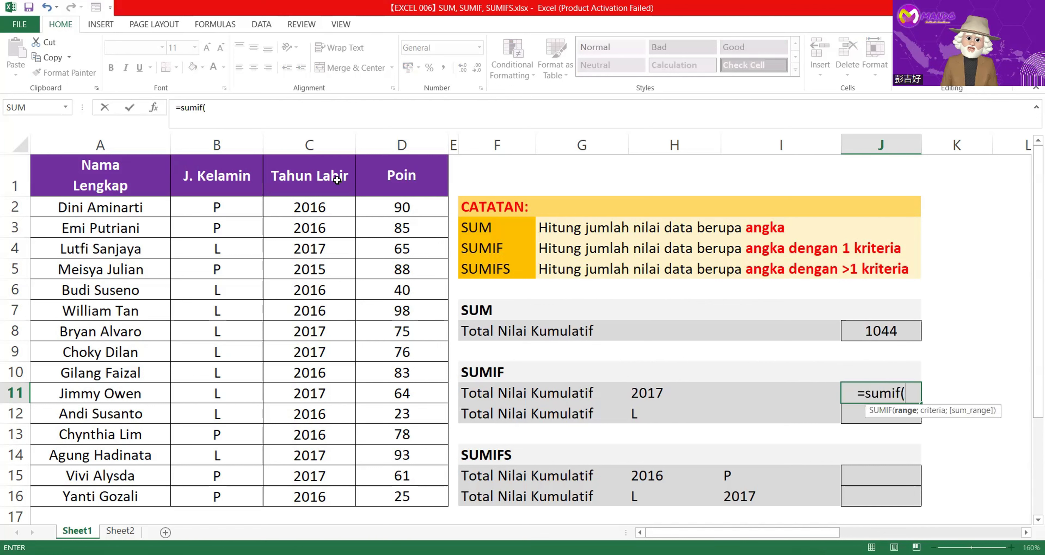
drag(322, 207, 336, 493)
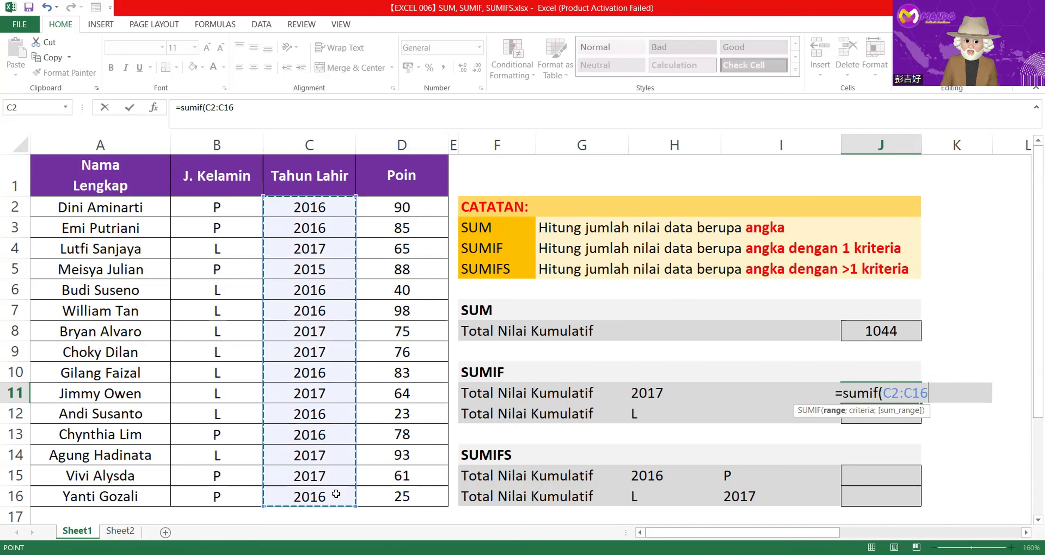
text(;)
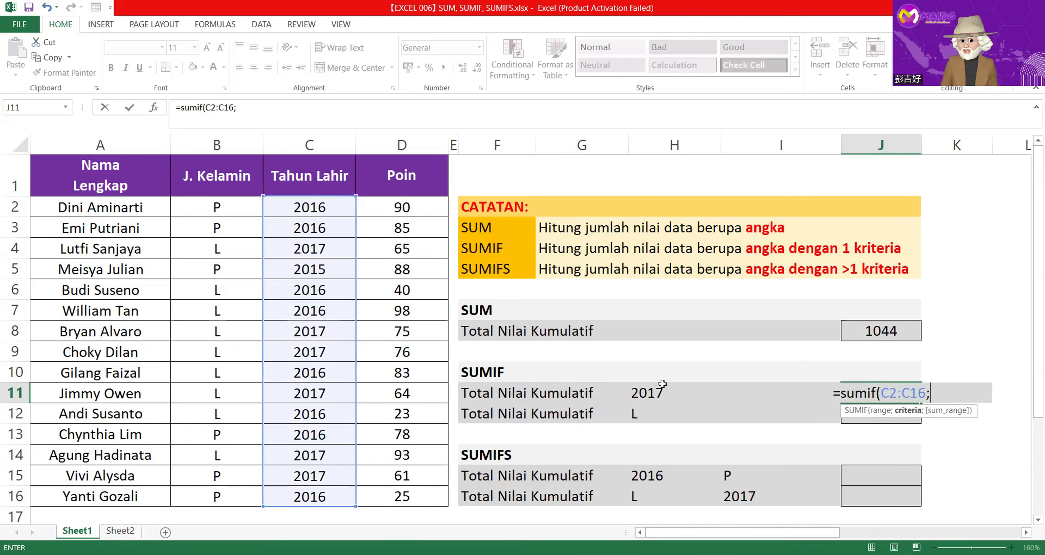
click(646, 392)
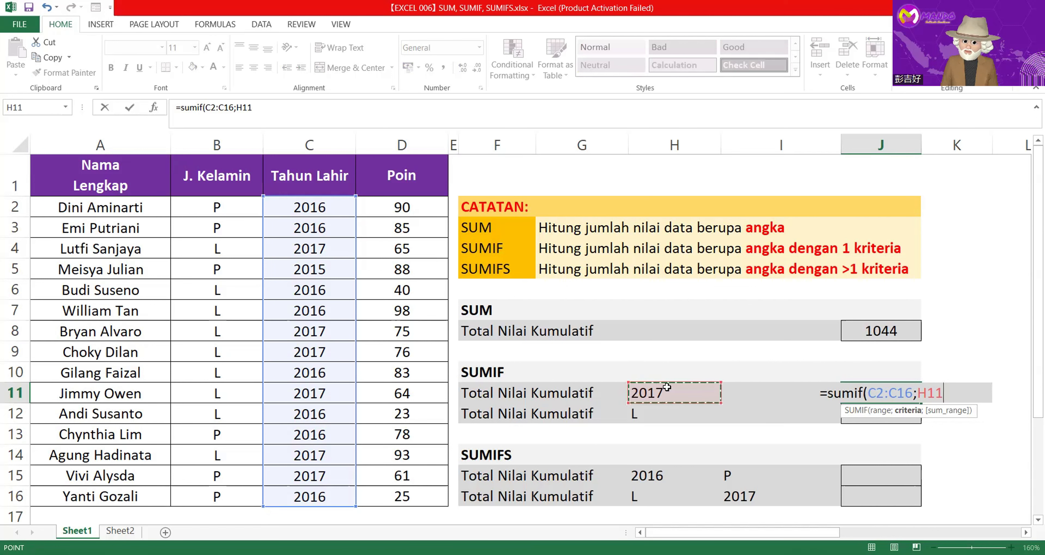
text(;)
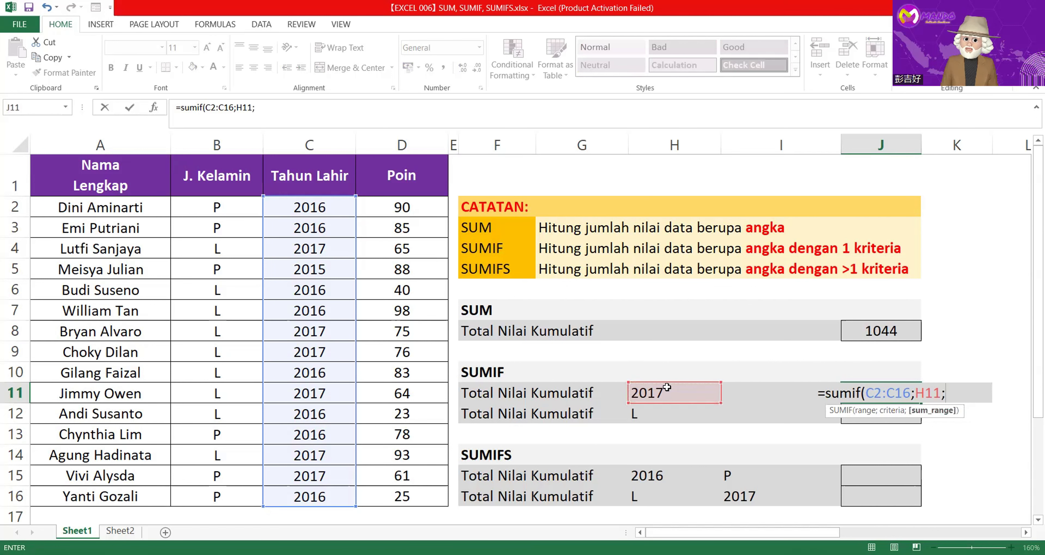
click(407, 207)
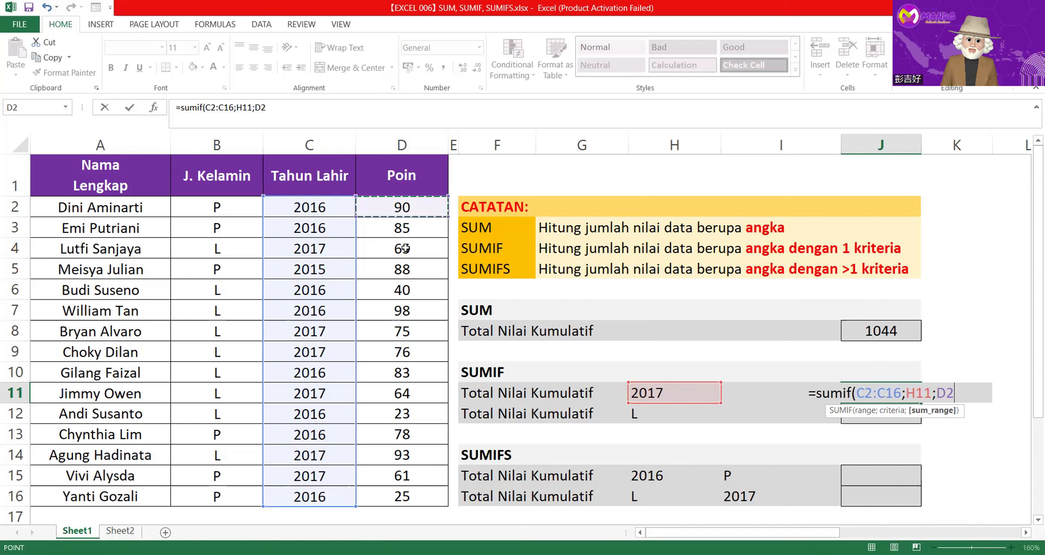
drag(403, 503, 404, 502)
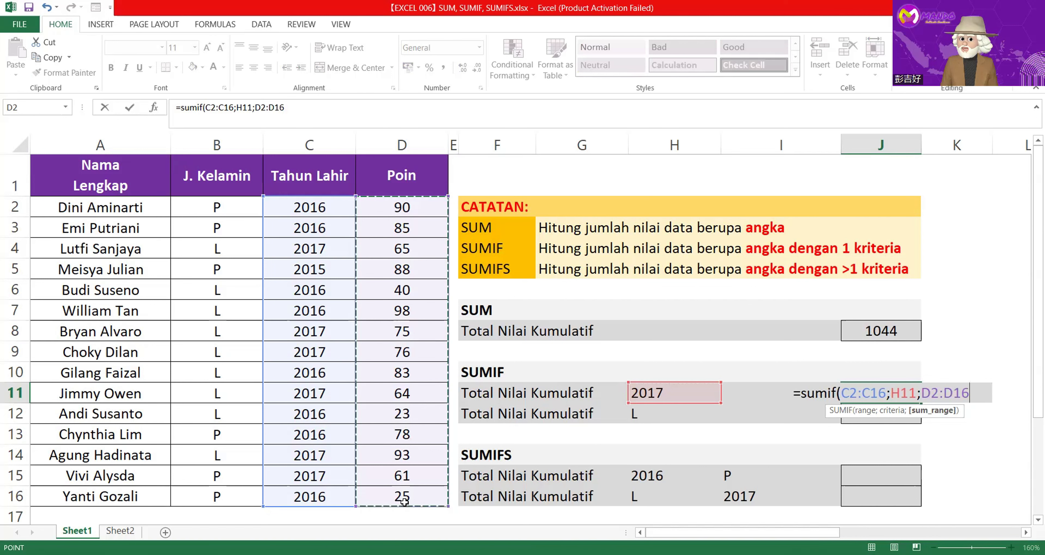
text())
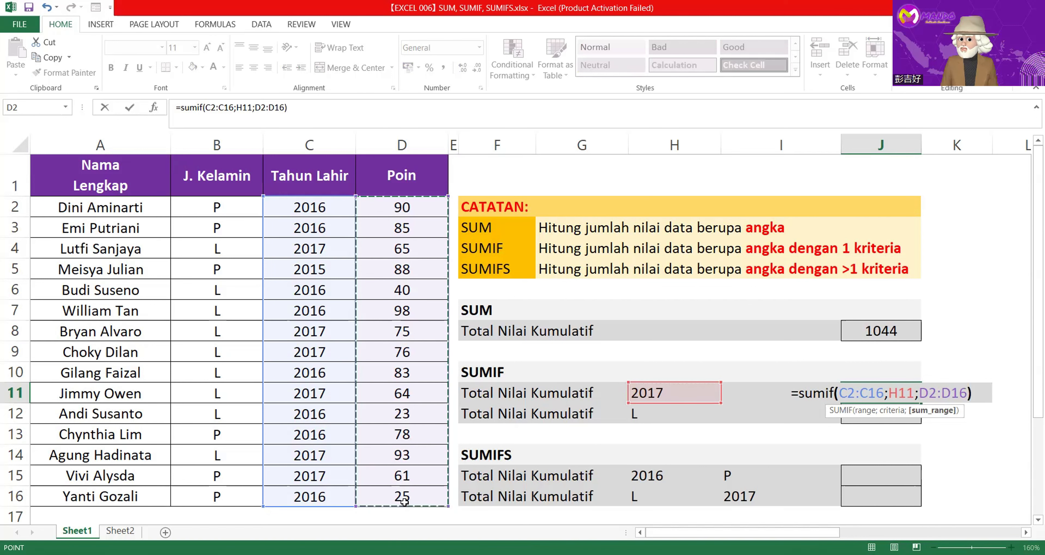
key(Return)
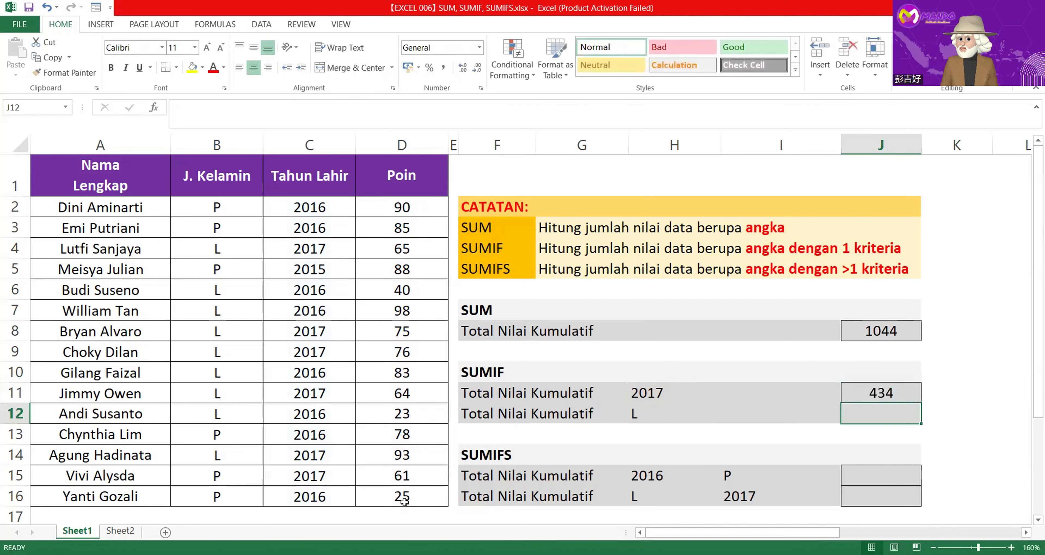
Check the J11 total against the table rows with birth year 2017: rows 4, 8, 9, 11, 14 and 15
click(871, 392)
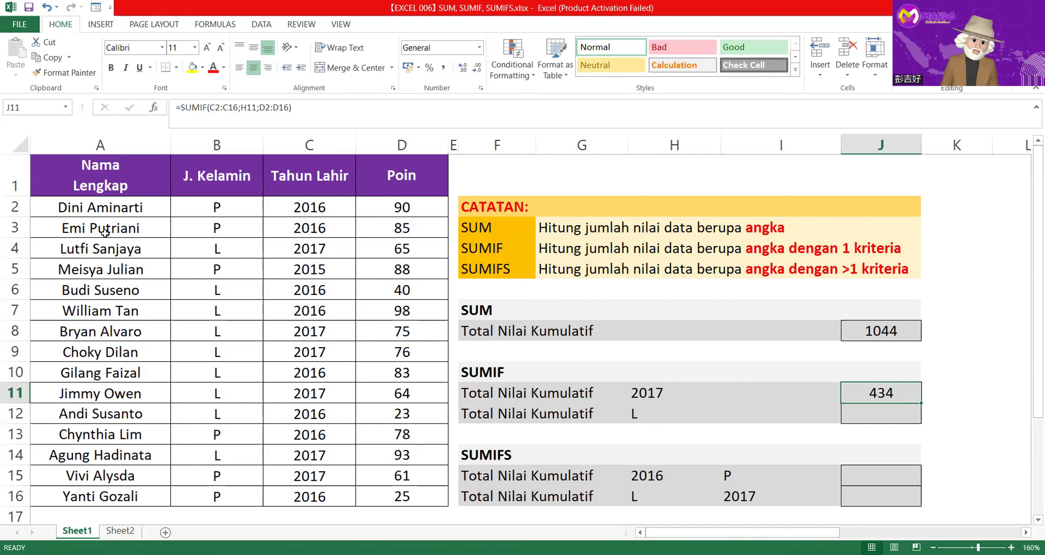
drag(86, 249, 424, 252)
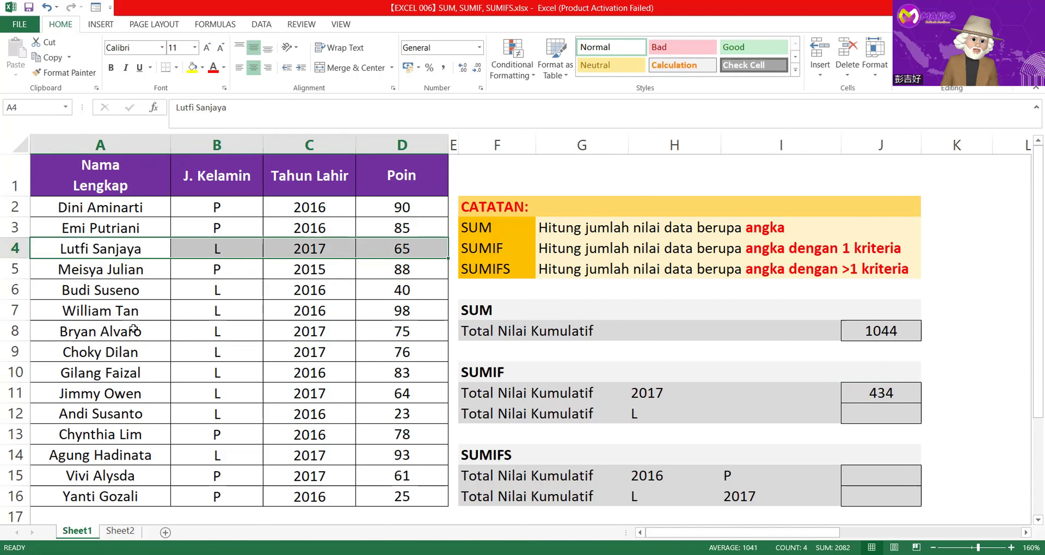
drag(131, 327, 428, 357)
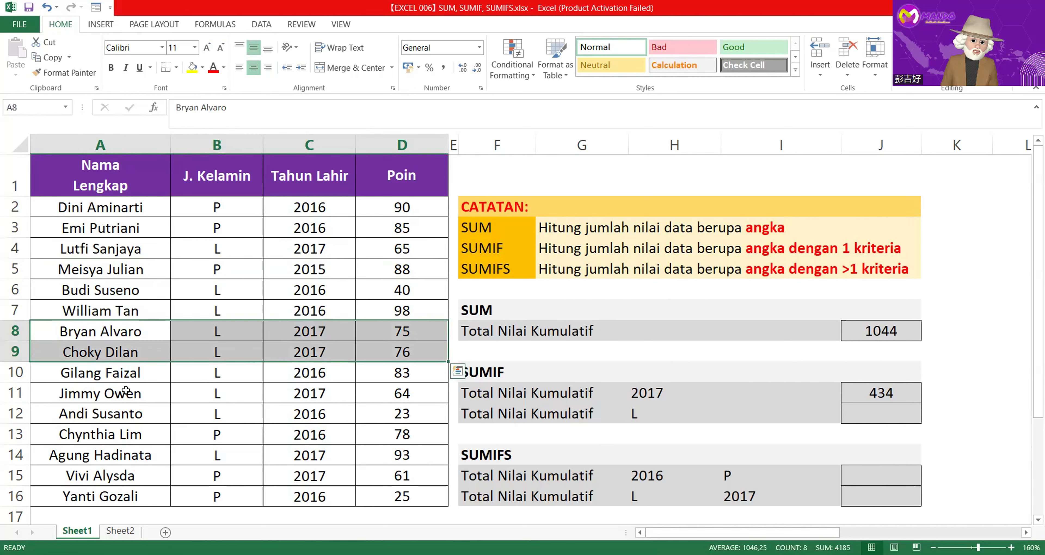
drag(122, 389, 407, 385)
drag(131, 457, 413, 470)
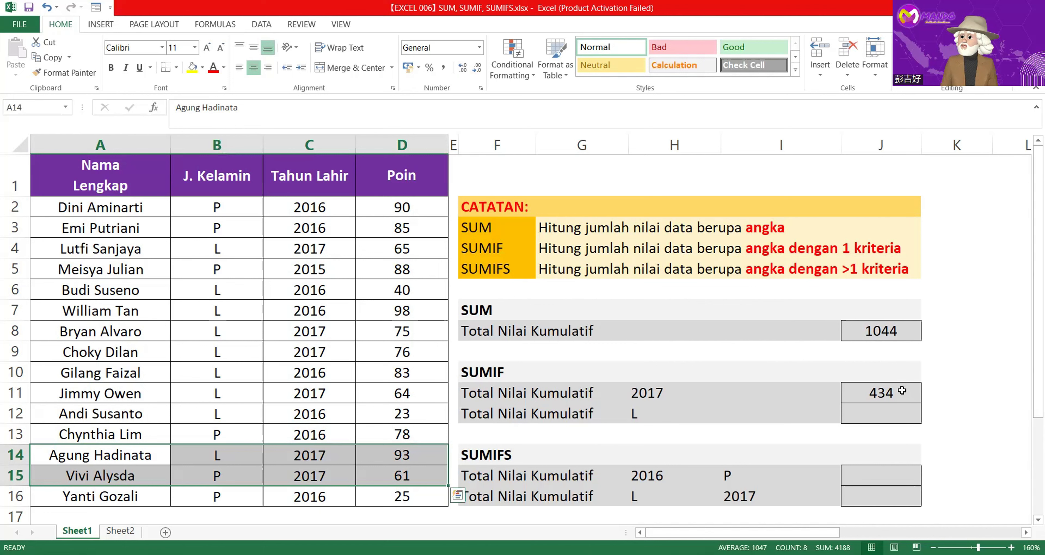
Enter the formula =SUMIF(B2:B16;H12;D2:D16) in J12 to total the Poin values for gender L
click(902, 409)
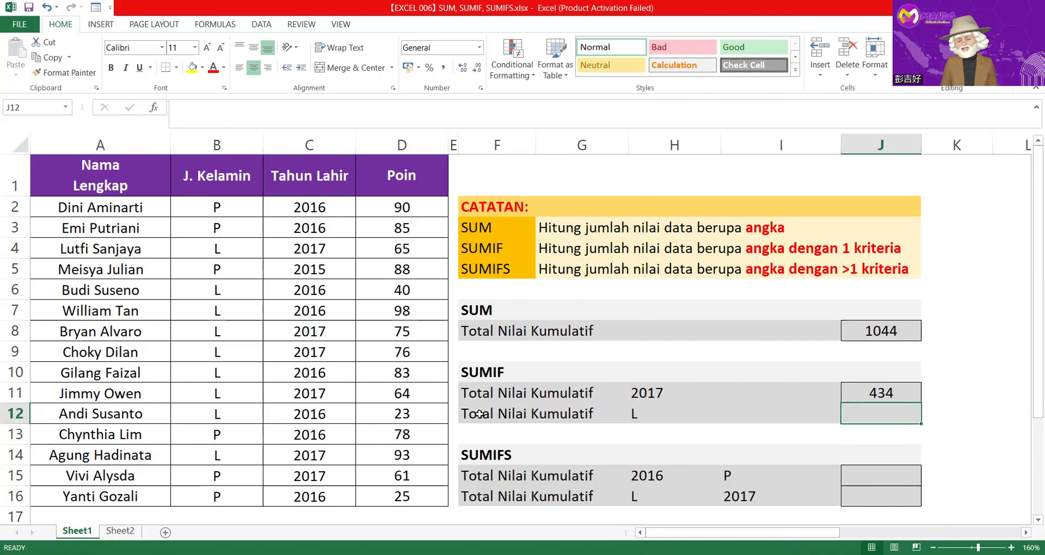
double_click(881, 416)
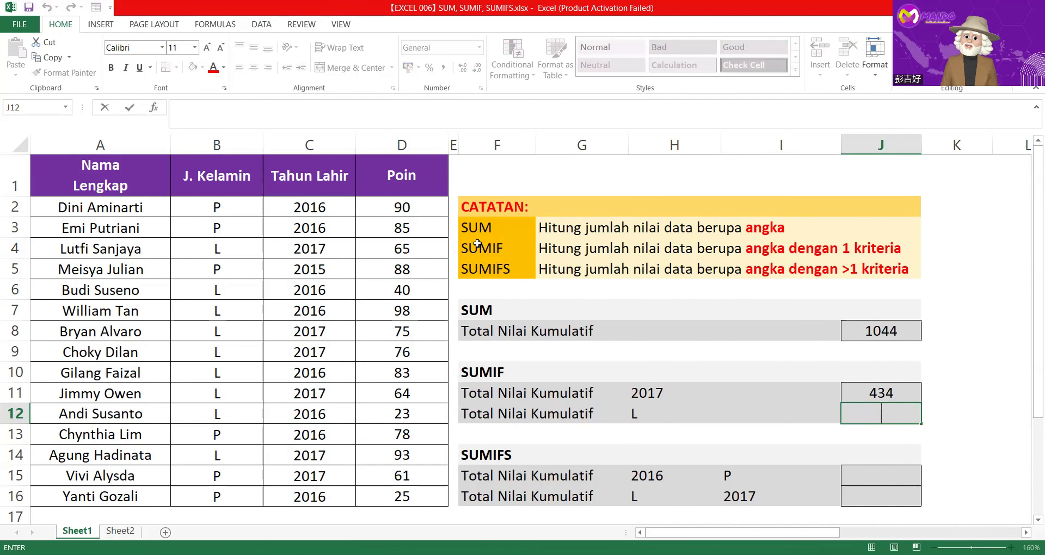
drag(478, 244, 871, 248)
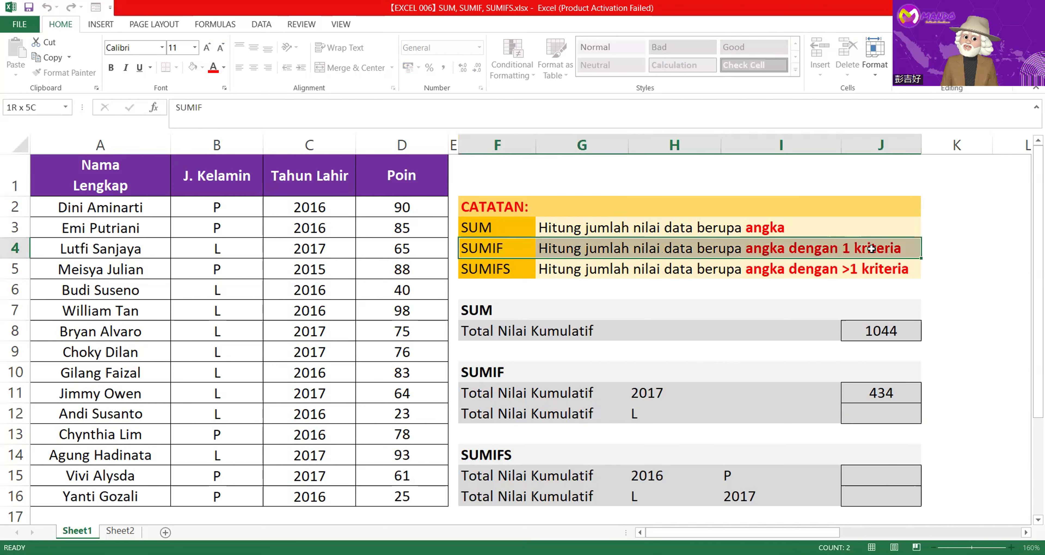
double_click(892, 411)
text(=)
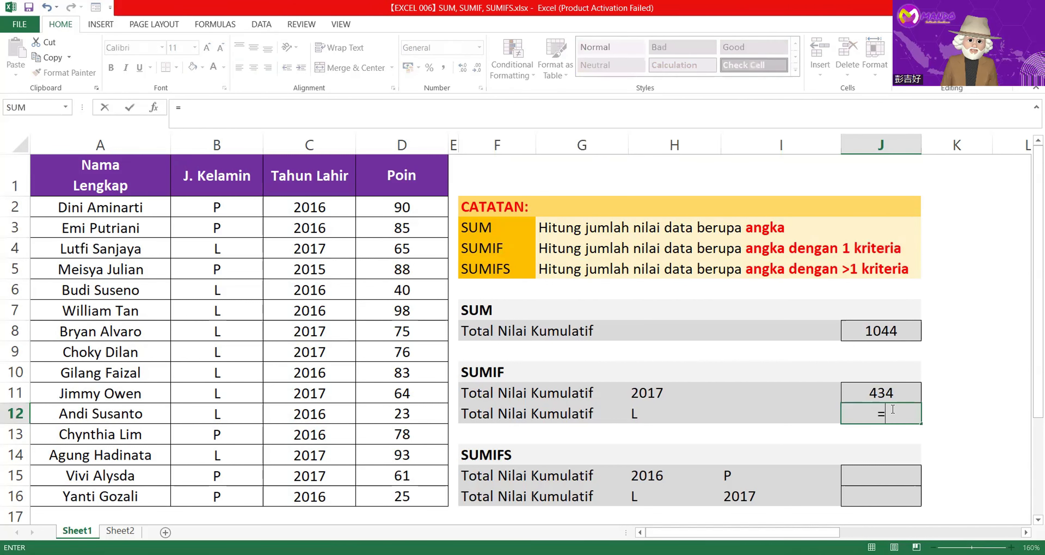
text(sumif()
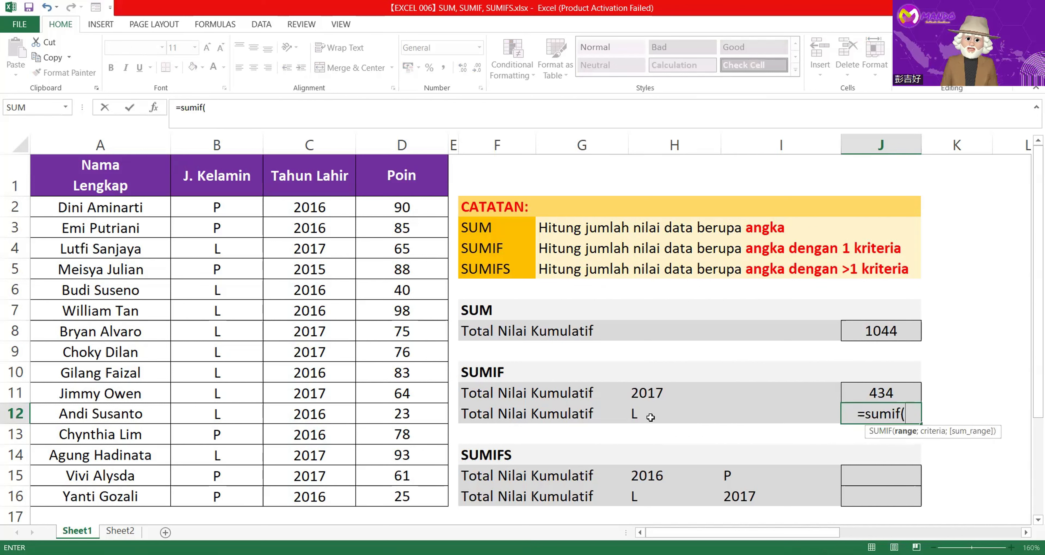
drag(215, 207, 262, 505)
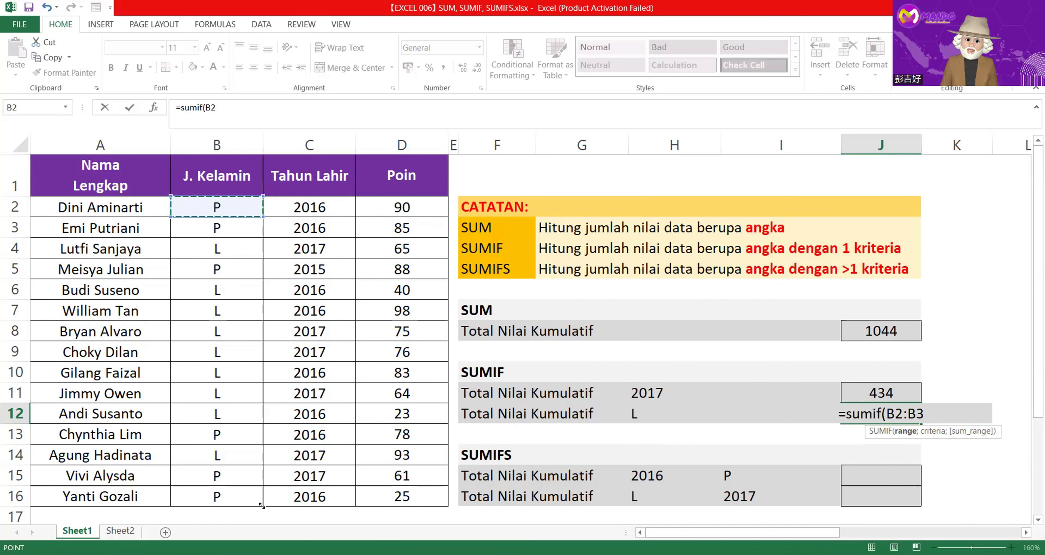
text(;)
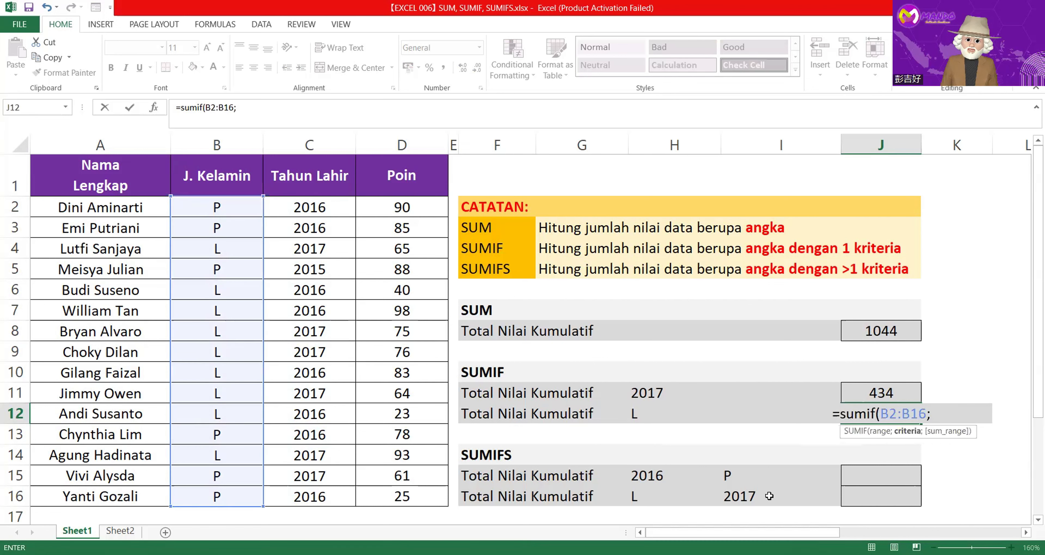
click(635, 413)
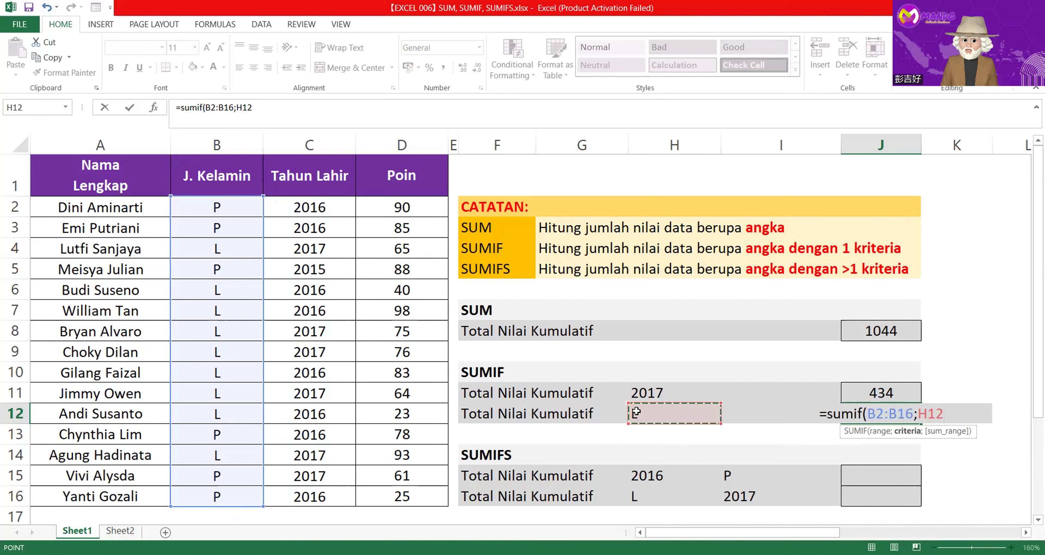
text(;)
drag(402, 207, 401, 498)
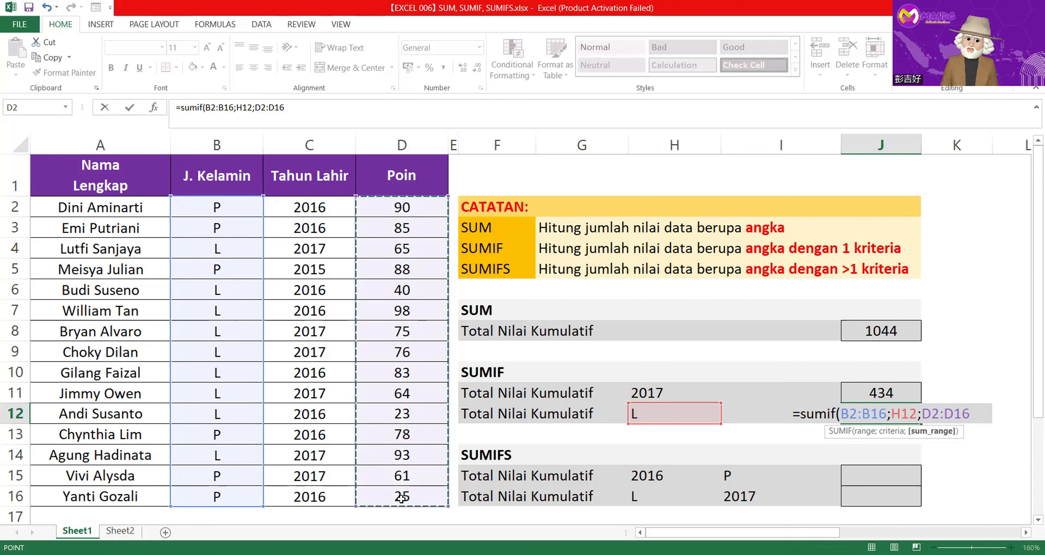
text())
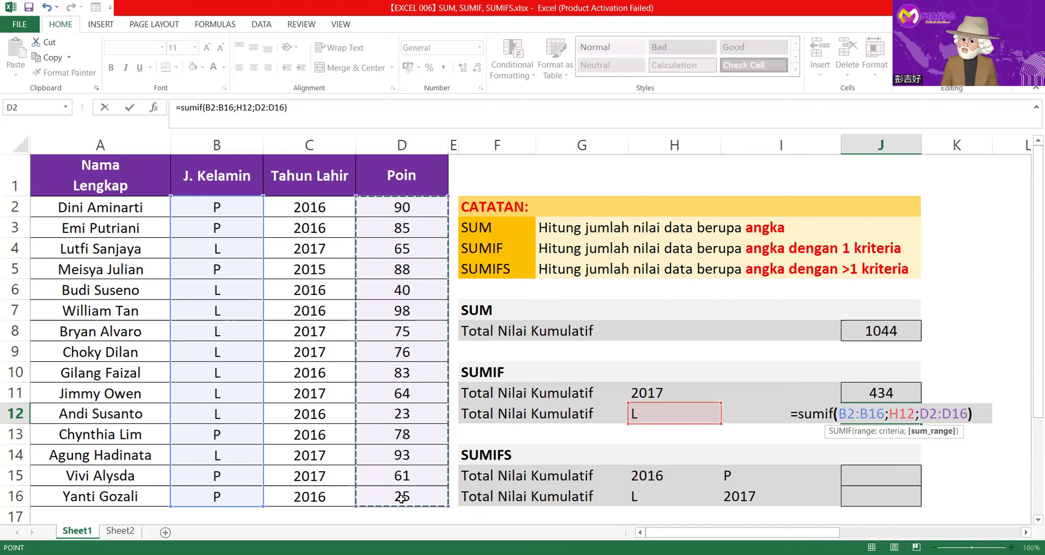
key(Return)
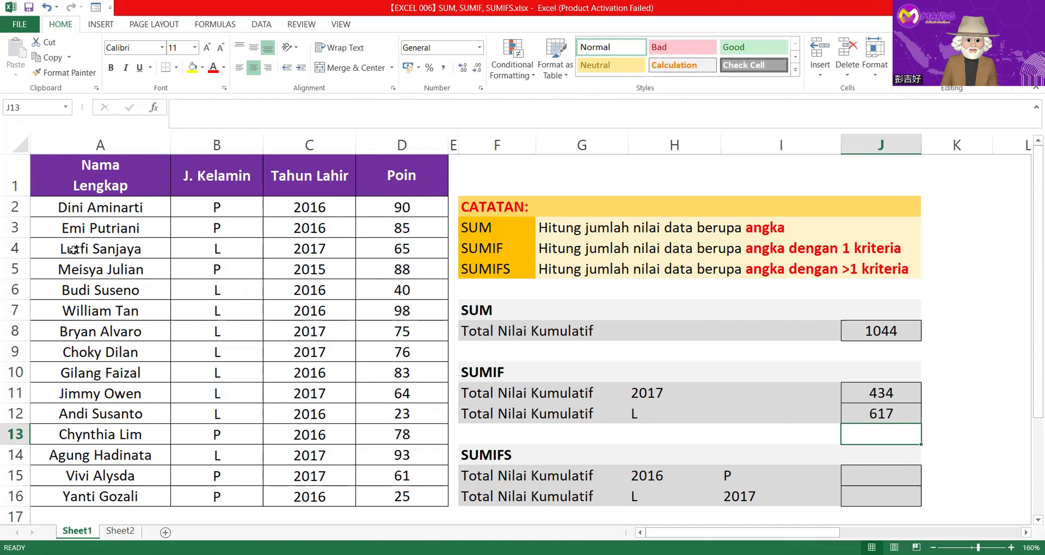
Check the J12 total against the table rows with gender L: rows 4, 6 to 12 and 14
drag(65, 253, 411, 252)
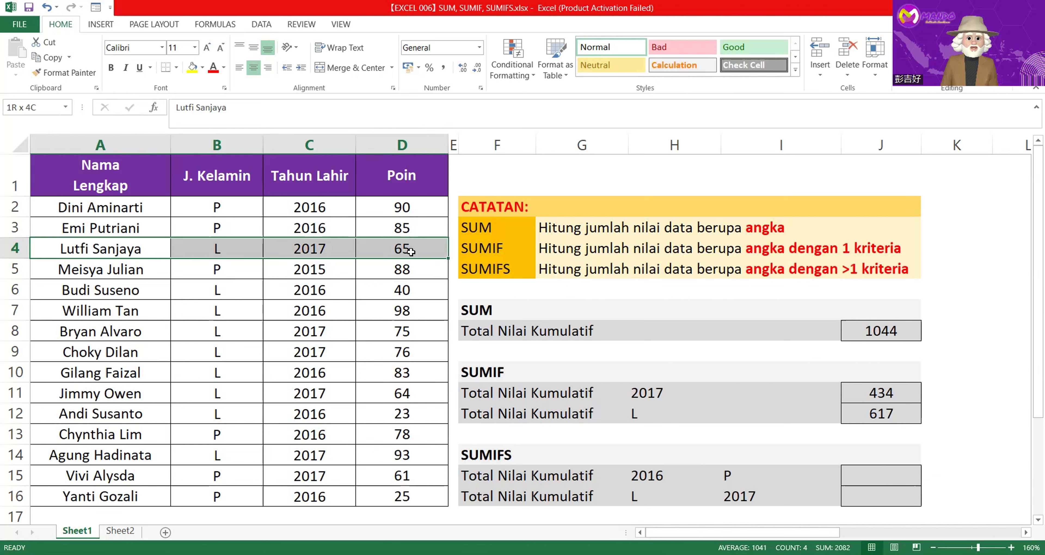
drag(410, 251, 411, 252)
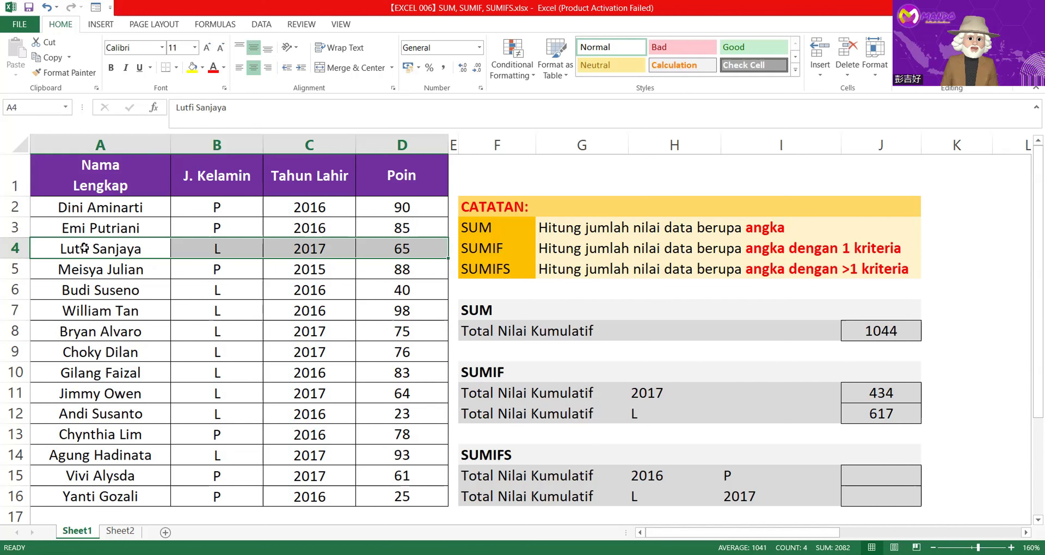
drag(107, 294, 382, 413)
drag(373, 453, 374, 454)
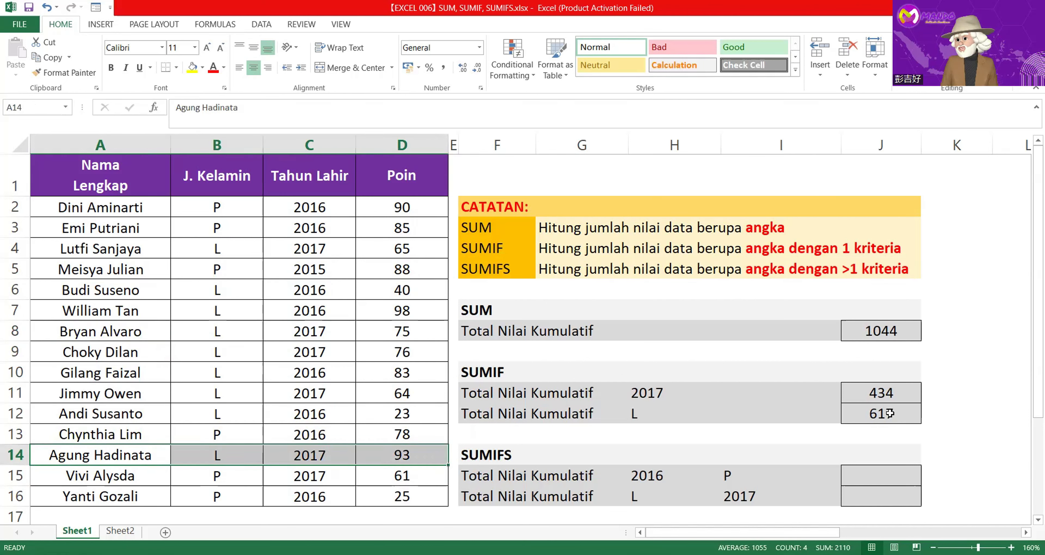
Review the SUMIFS note in row 5 and start a SUMIFS formula in J15 with D2:D16 as the sum range
click(482, 477)
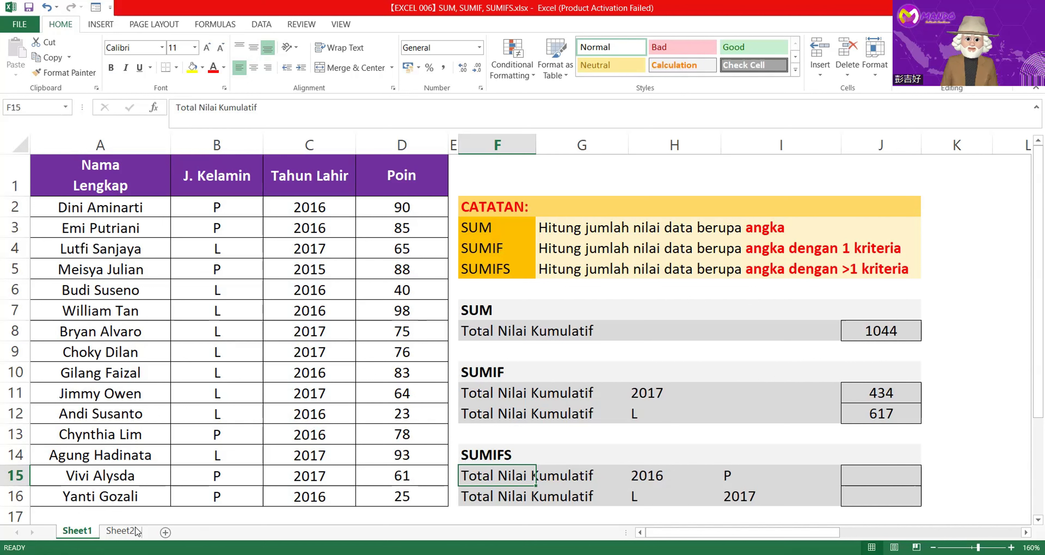
click(875, 475)
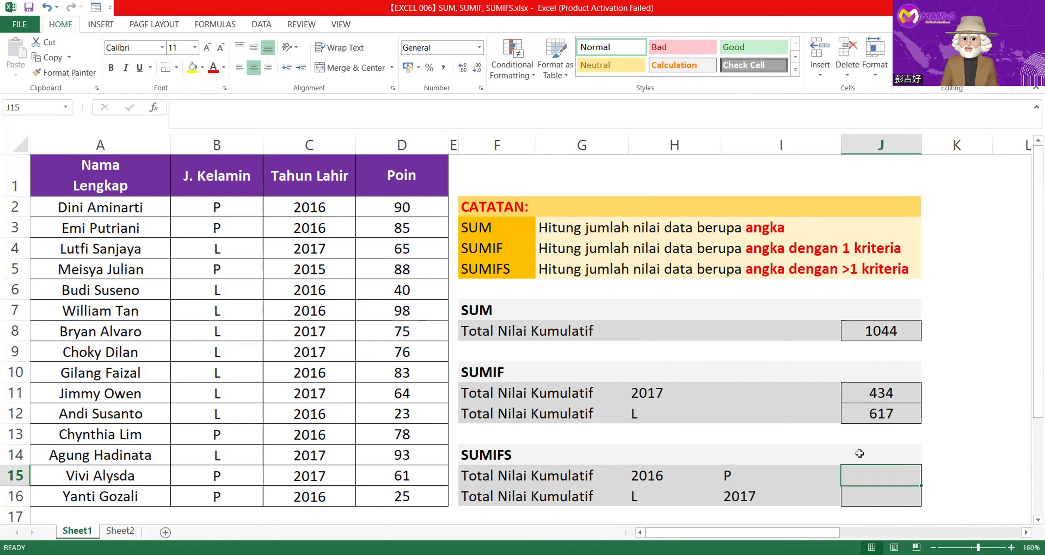
drag(479, 269, 859, 273)
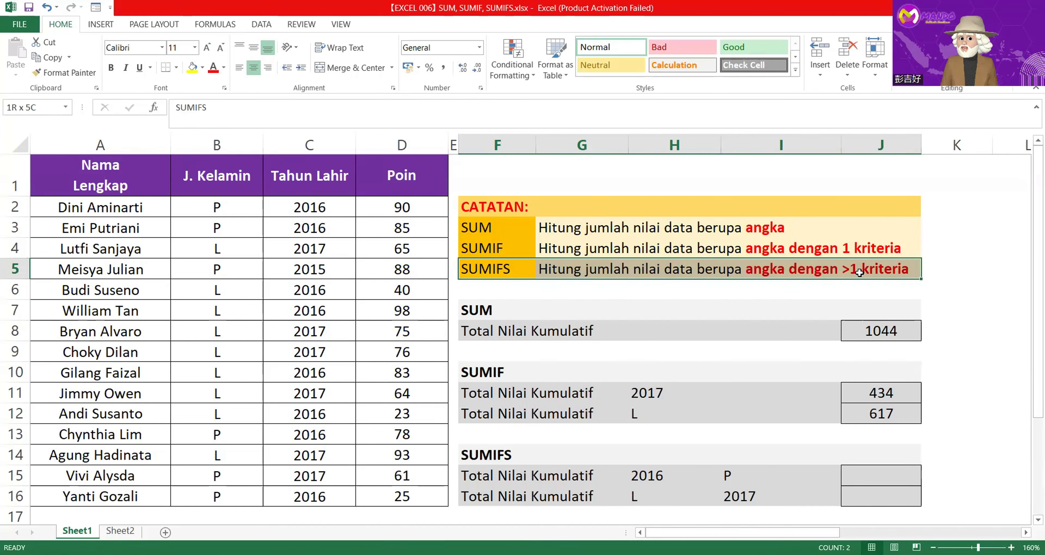
click(858, 473)
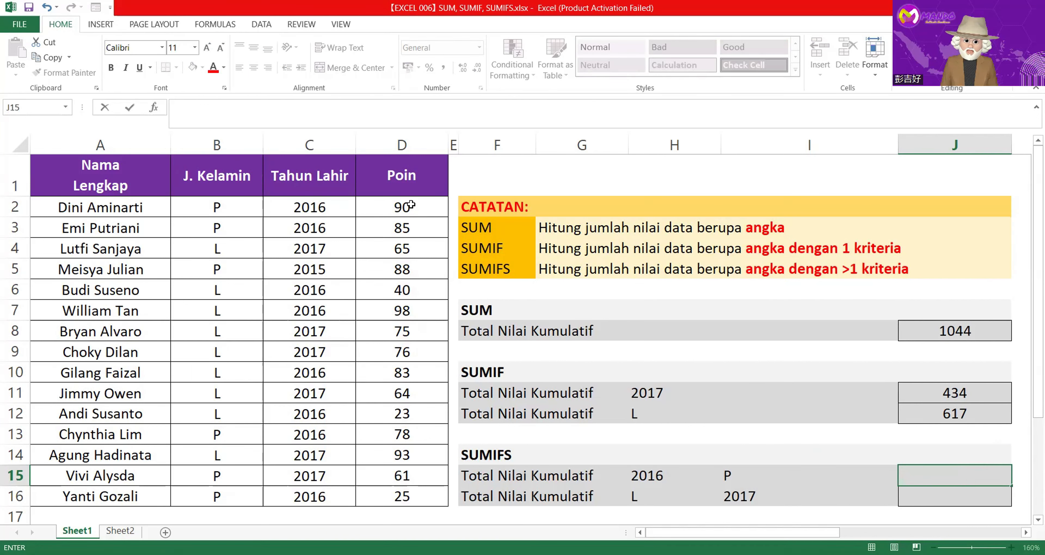
text(=)
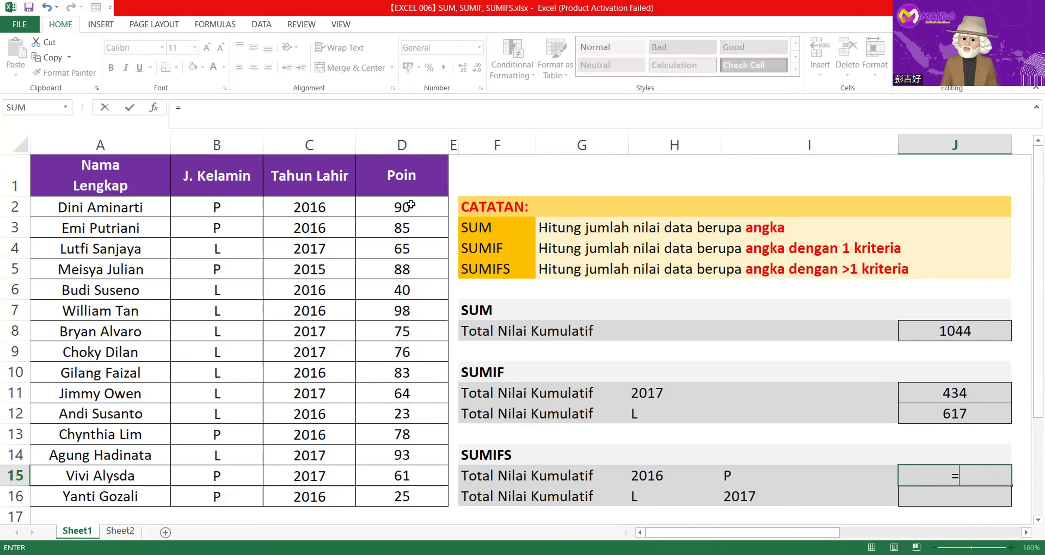
text(sumifs()
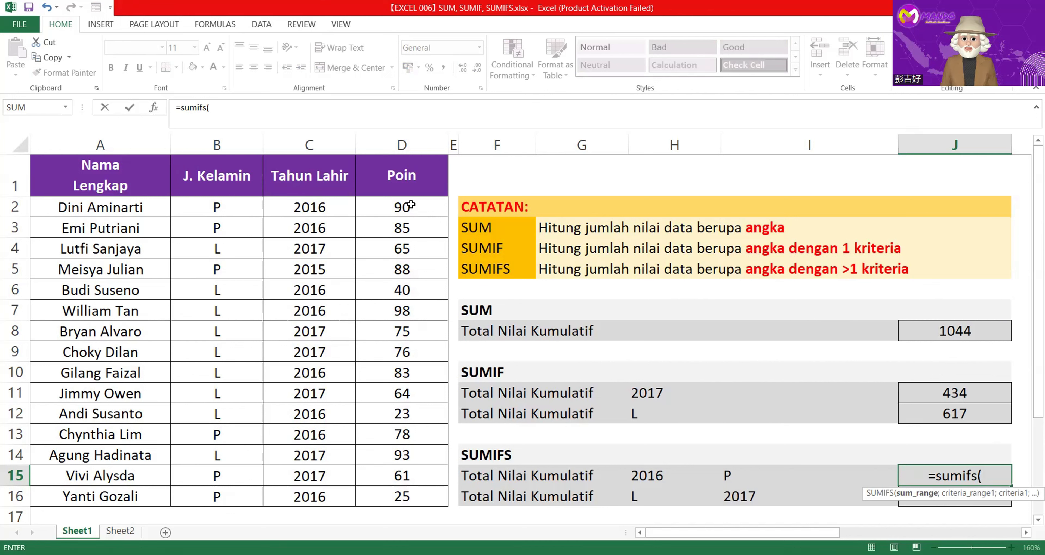
click(402, 208)
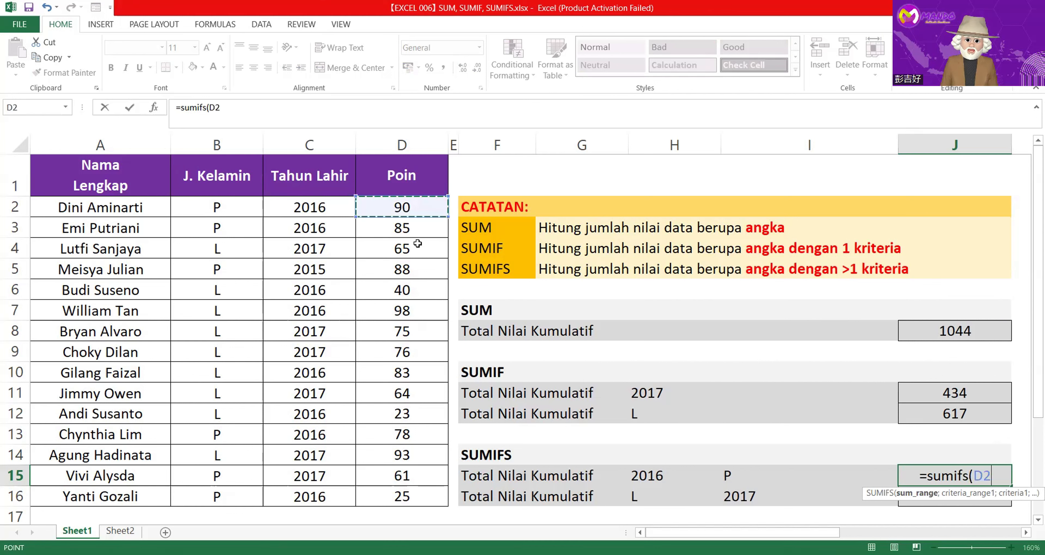
shift+click(436, 497)
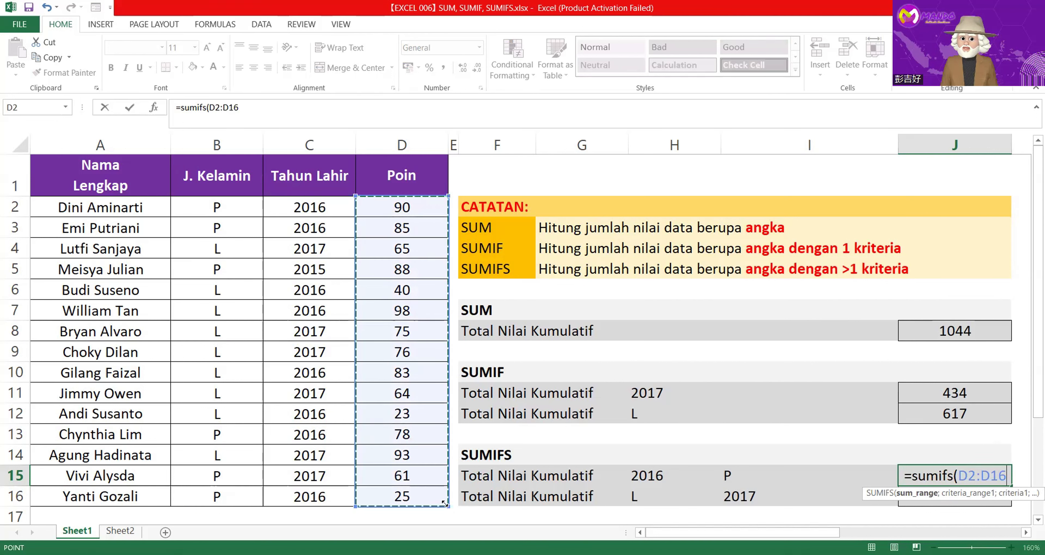
text(;)
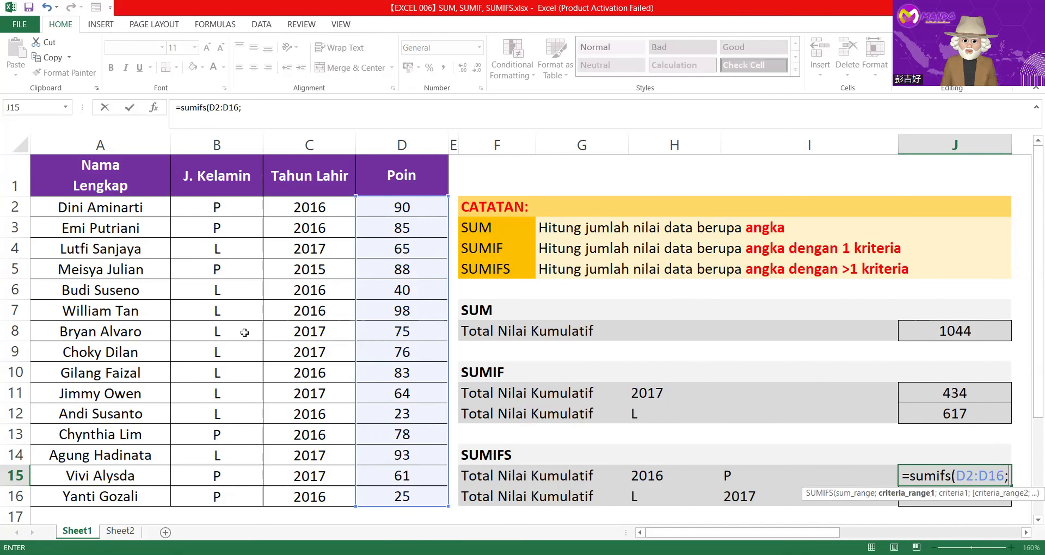
click(307, 208)
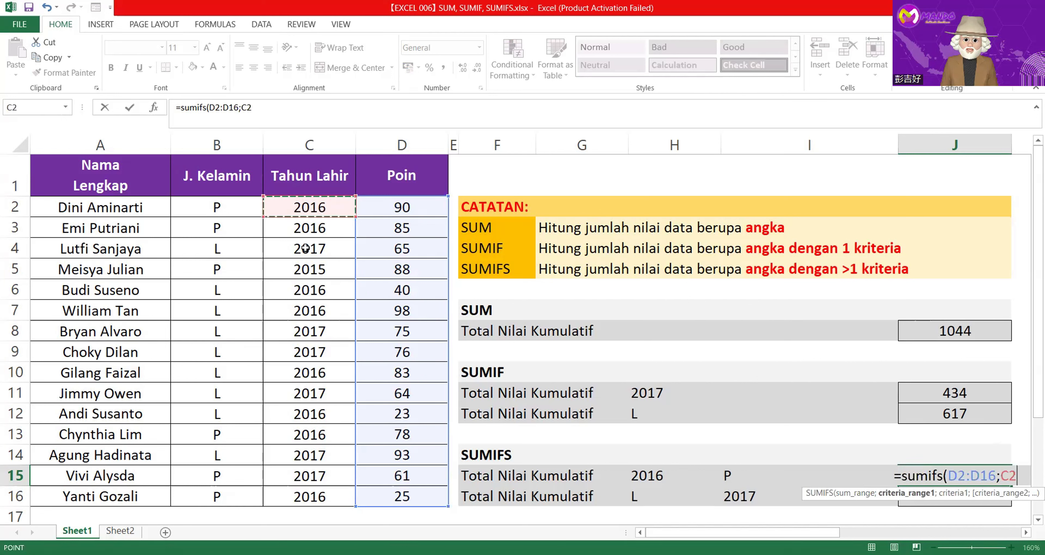
drag(305, 492, 315, 502)
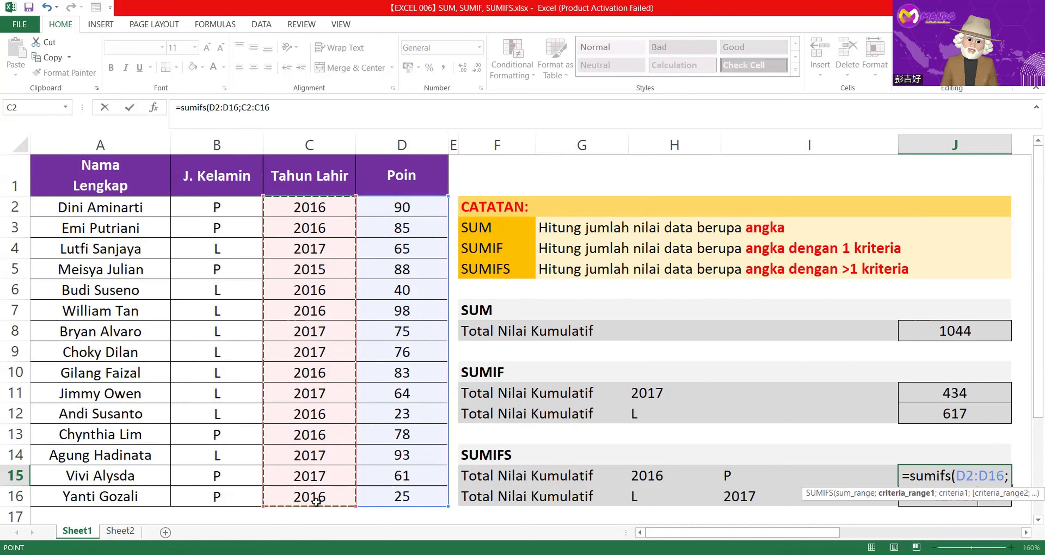
click(651, 478)
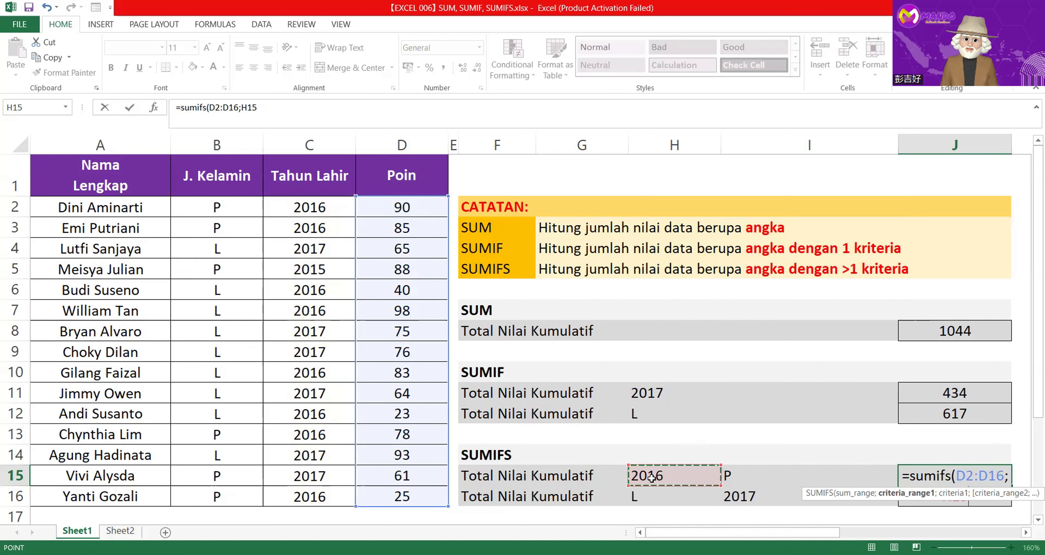
text(;)
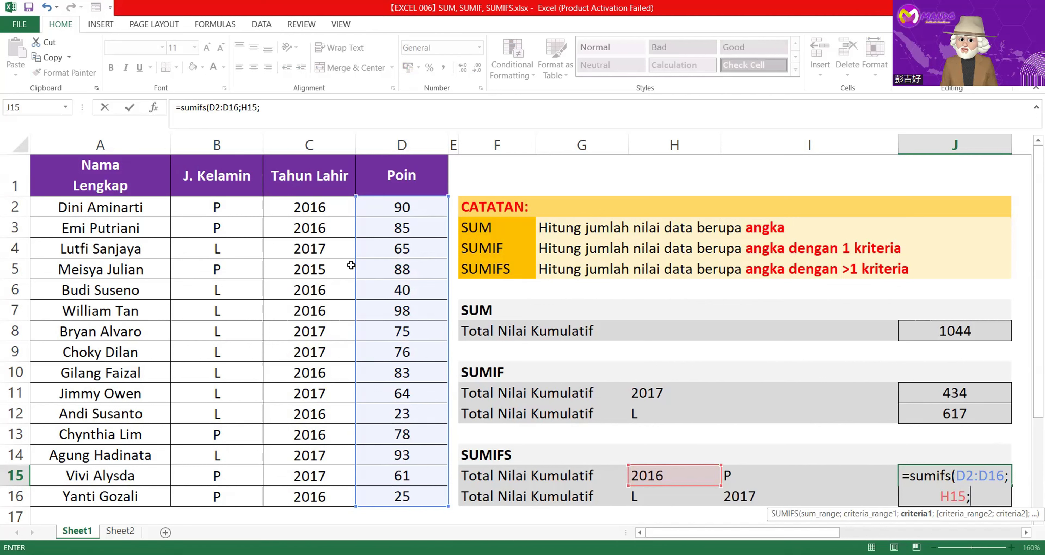
key(BackSpace)
key(BackSpace)
key(BackSpace)
key(BackSpace)
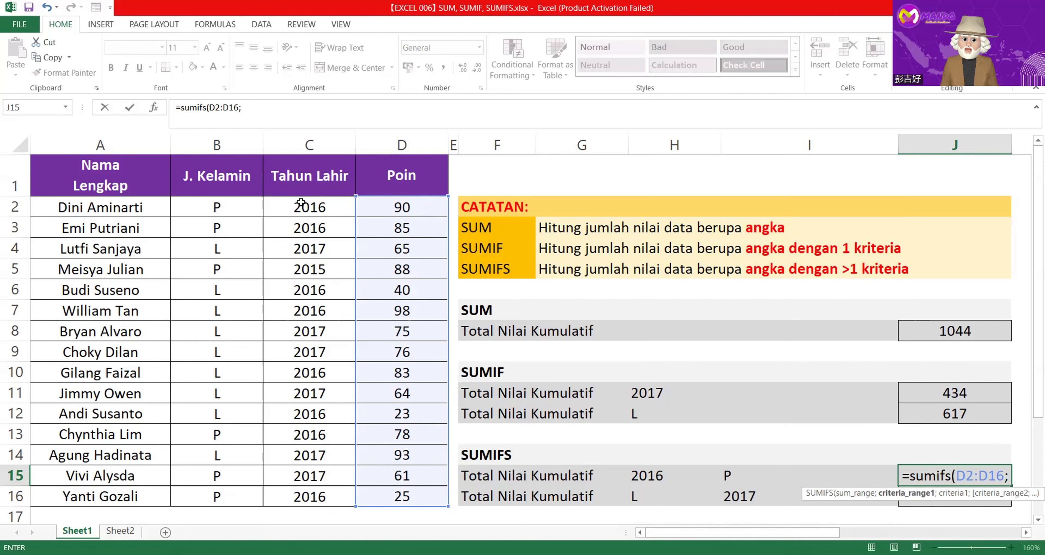
Complete the J15 SUMIFS formula with criteria pairs C2:C16;H15 and B2:B16;I15 to total points for birth year 2016 and gender P
mouse_move(301, 492)
mouse_down()
mouse_move(305, 506)
mouse_move(311, 489)
mouse_up()
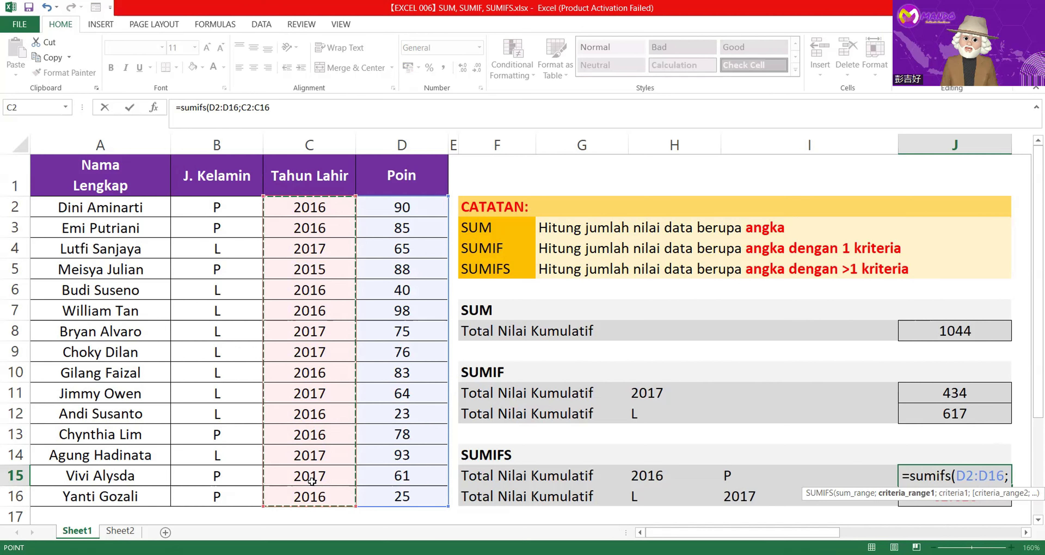
text(;)
click(658, 473)
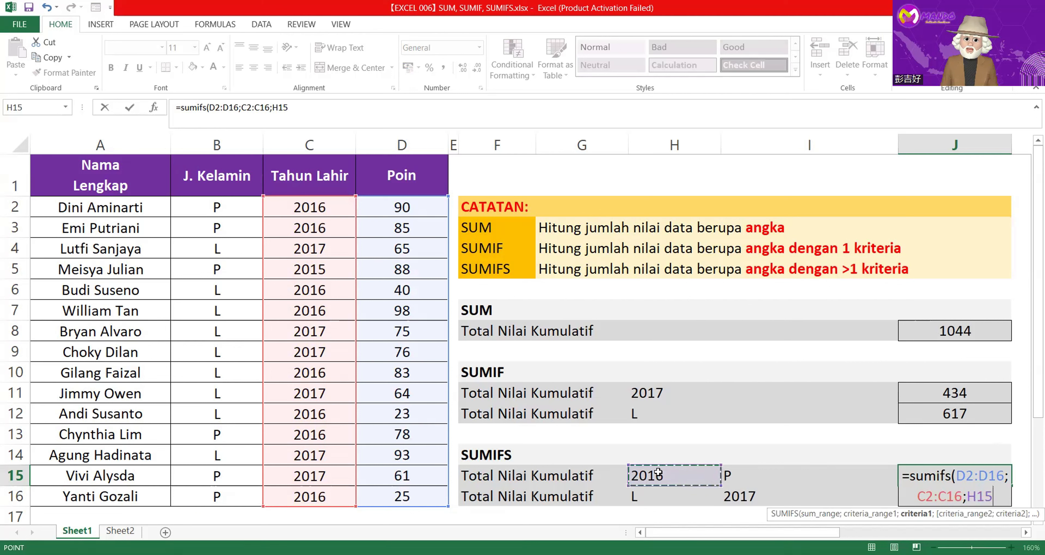
text(;)
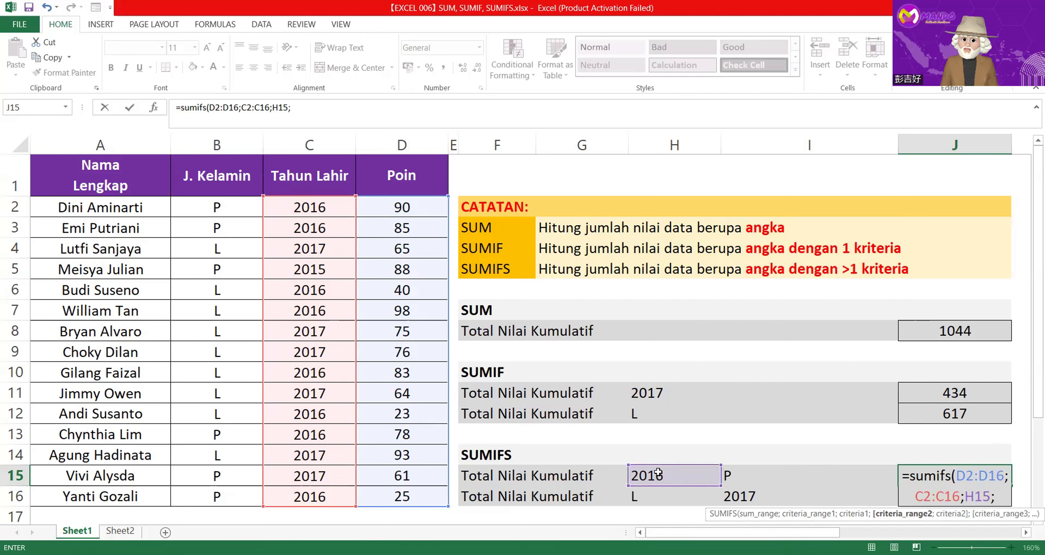
click(241, 208)
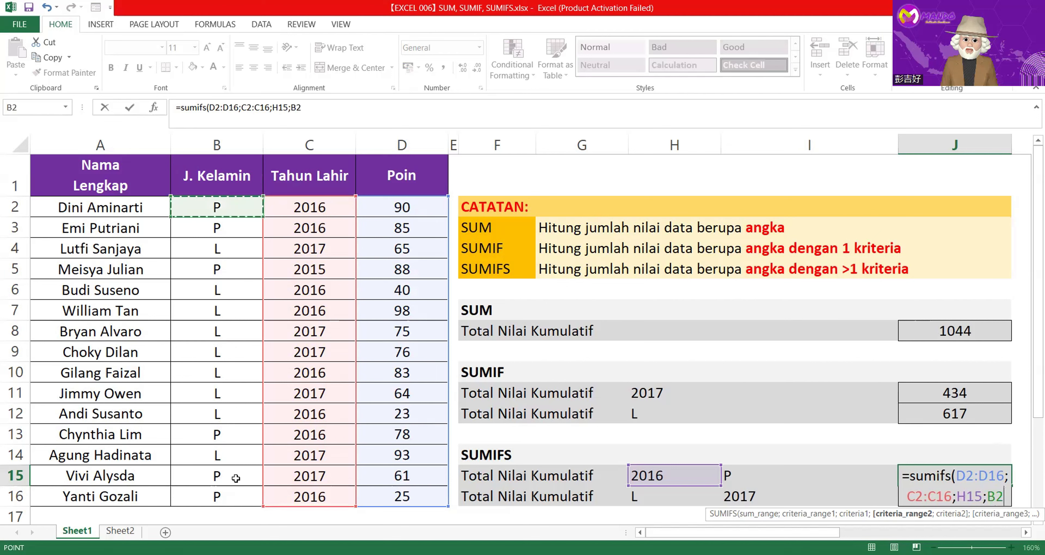
shift+click(239, 490)
text(;)
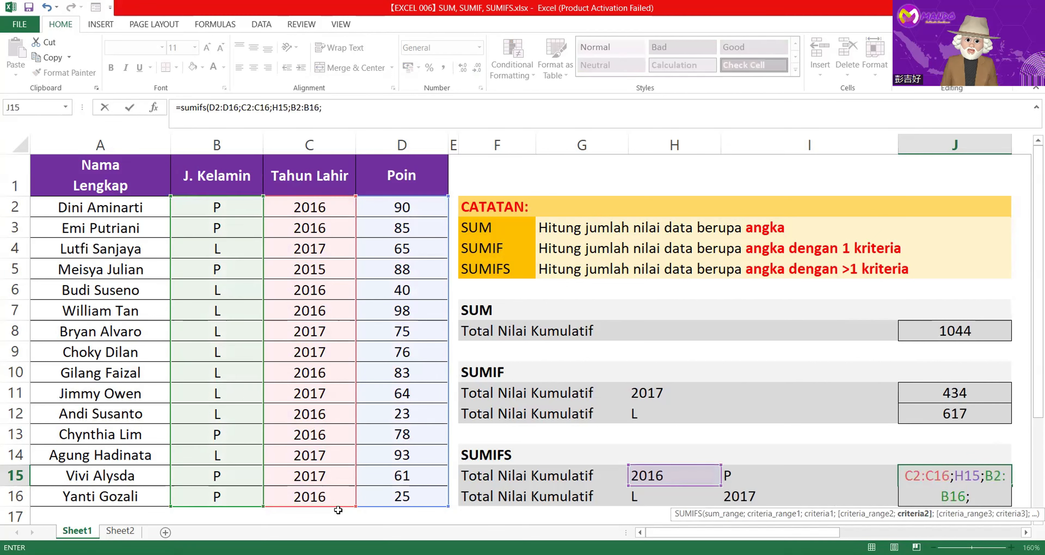
click(739, 471)
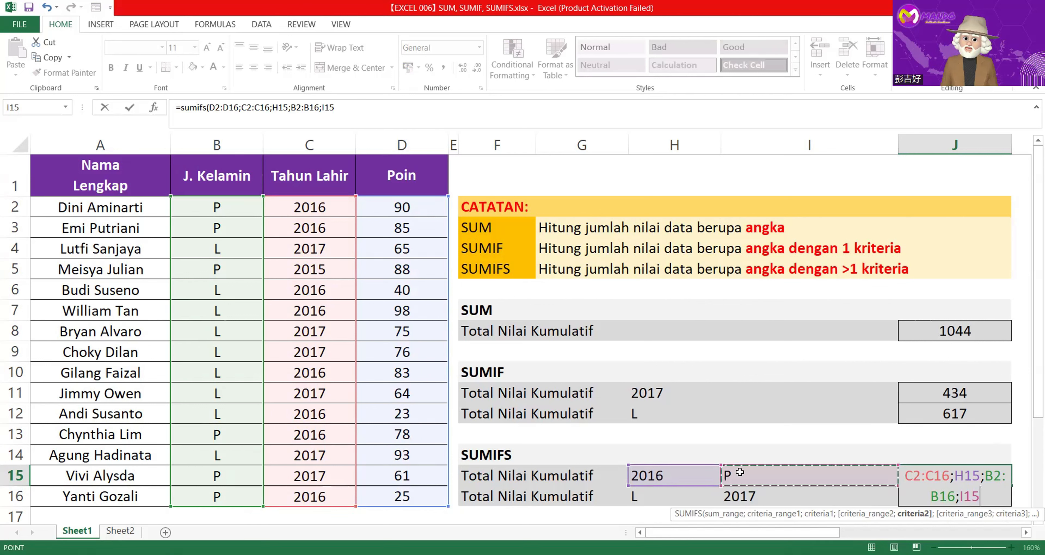
text())
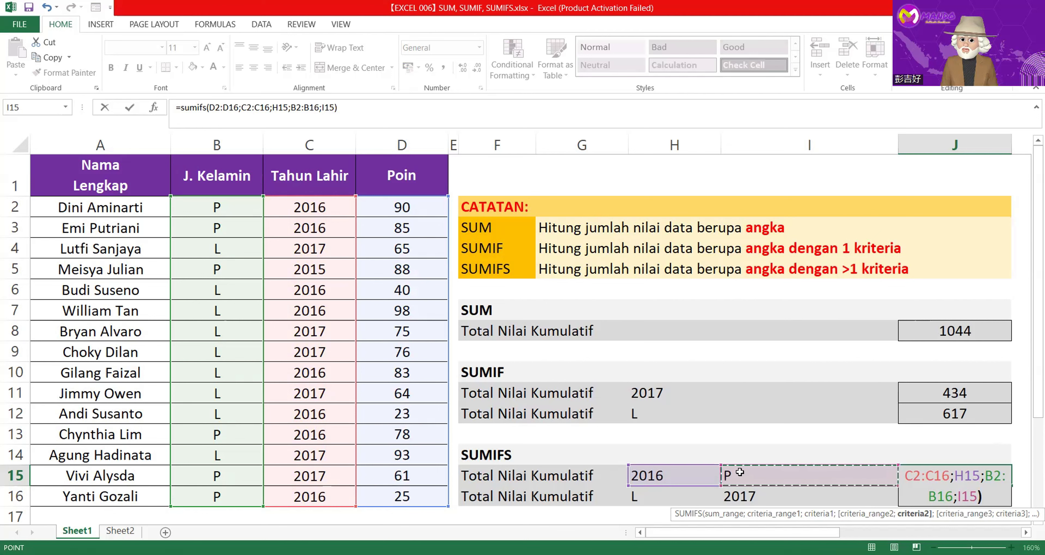
key(Return)
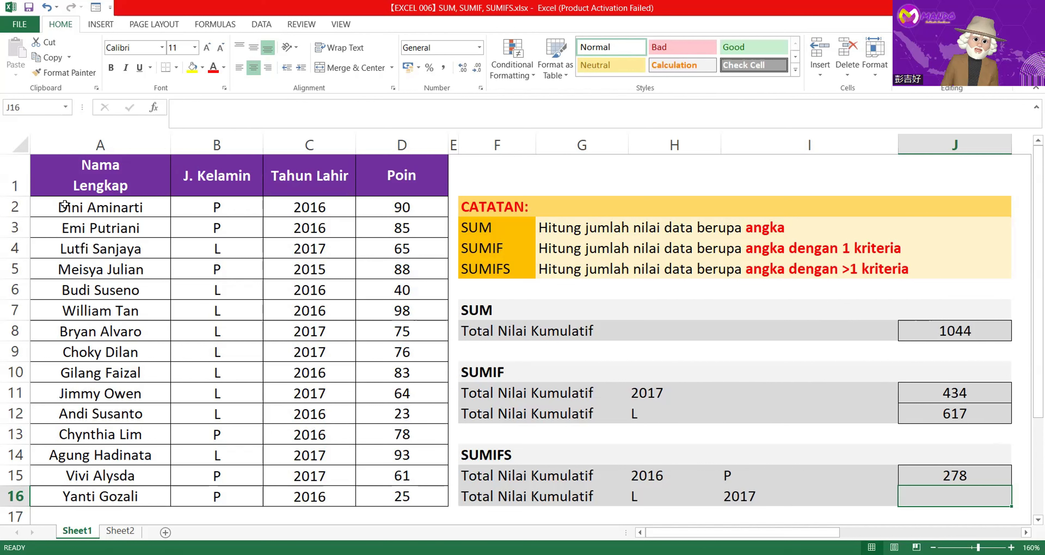
Check the J15 total against the table rows with birth year 2016 and gender P: rows 2, 3, 13 and 16
drag(49, 207, 399, 227)
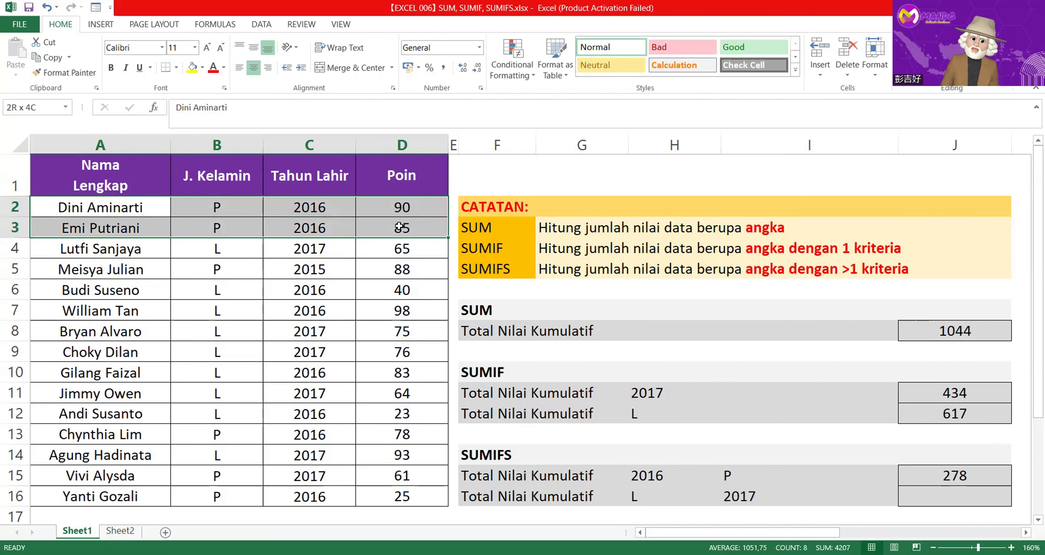
drag(399, 227, 399, 227)
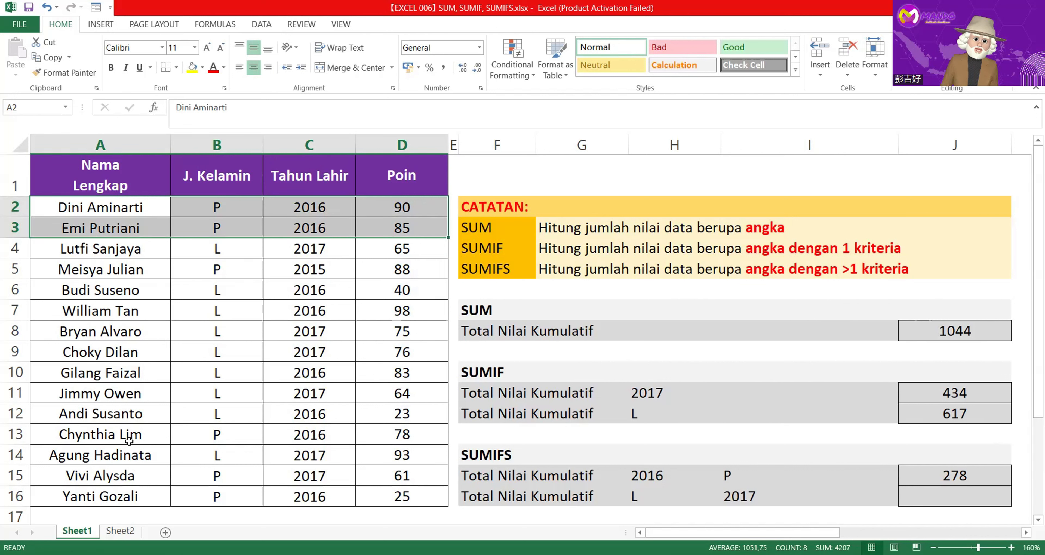
drag(130, 436, 406, 435)
drag(133, 497, 405, 496)
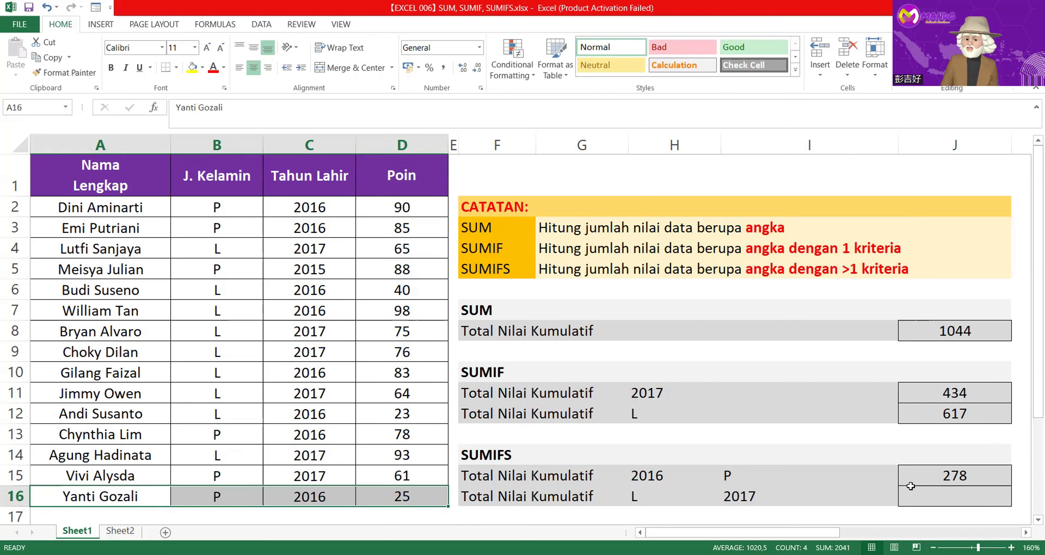
Review the criteria L and 2017 in row 16 and start a SUMIFS formula in J16 with D2:D16 as the sum range
click(572, 492)
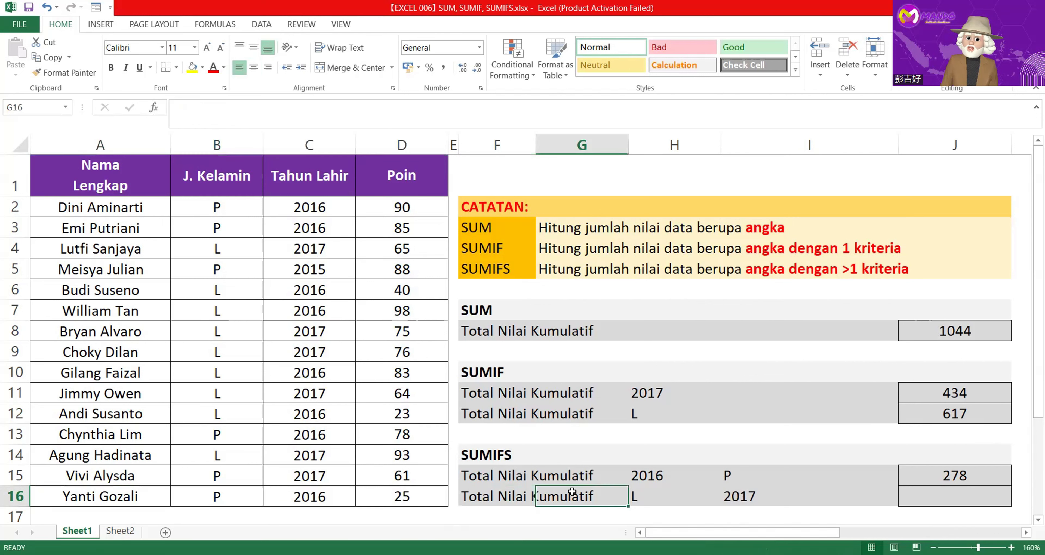
click(489, 492)
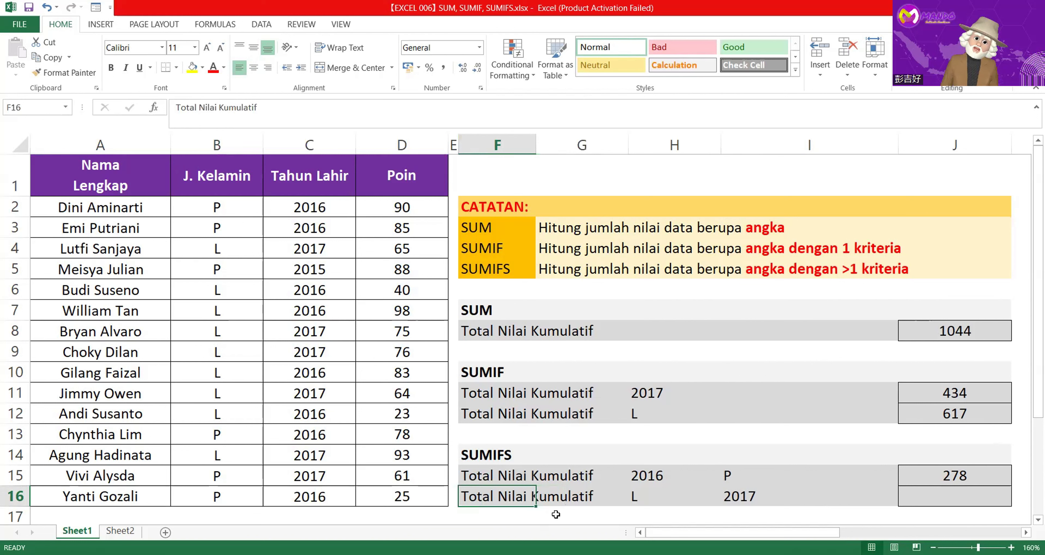
click(653, 498)
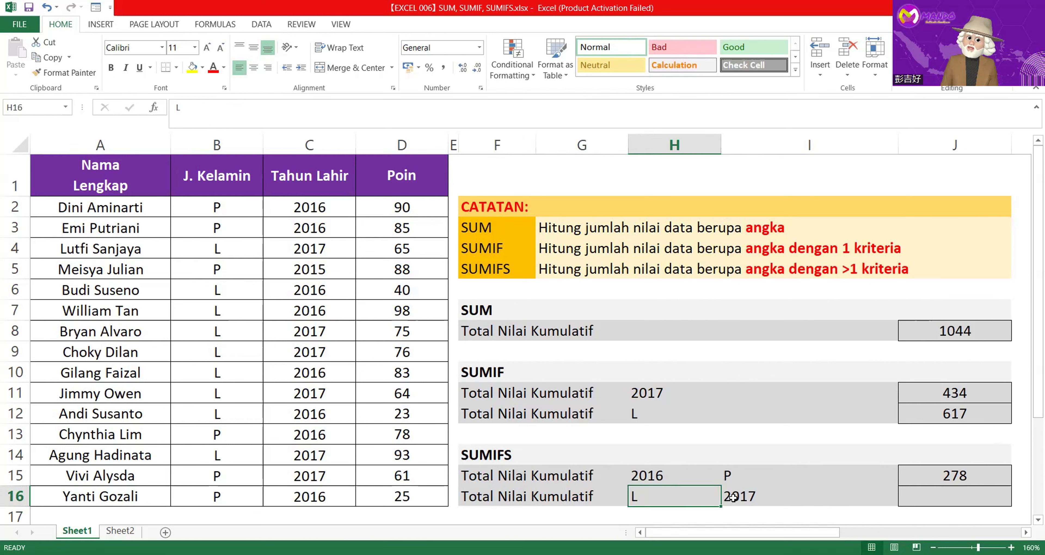
click(746, 498)
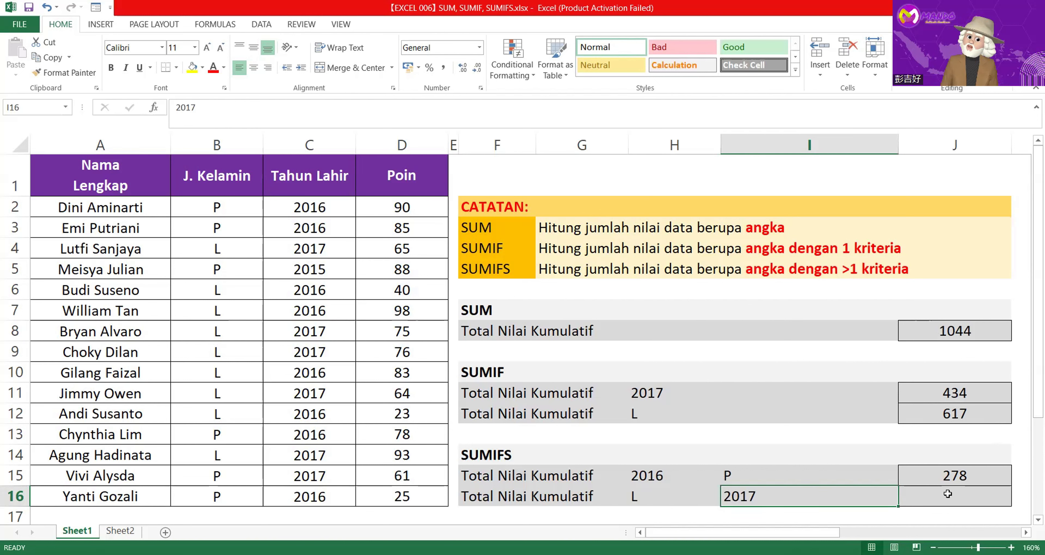
click(970, 499)
text(=s)
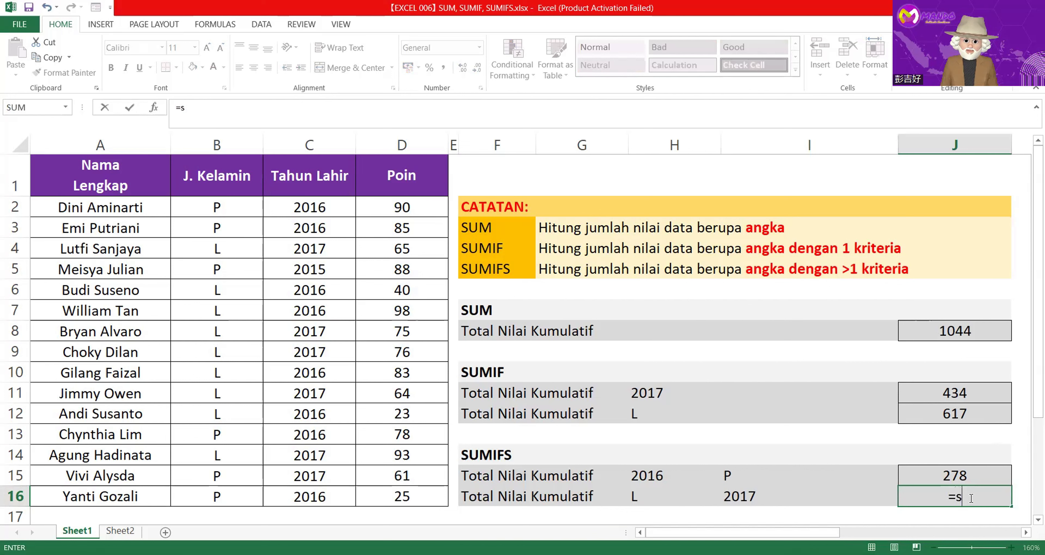
text(umifs)
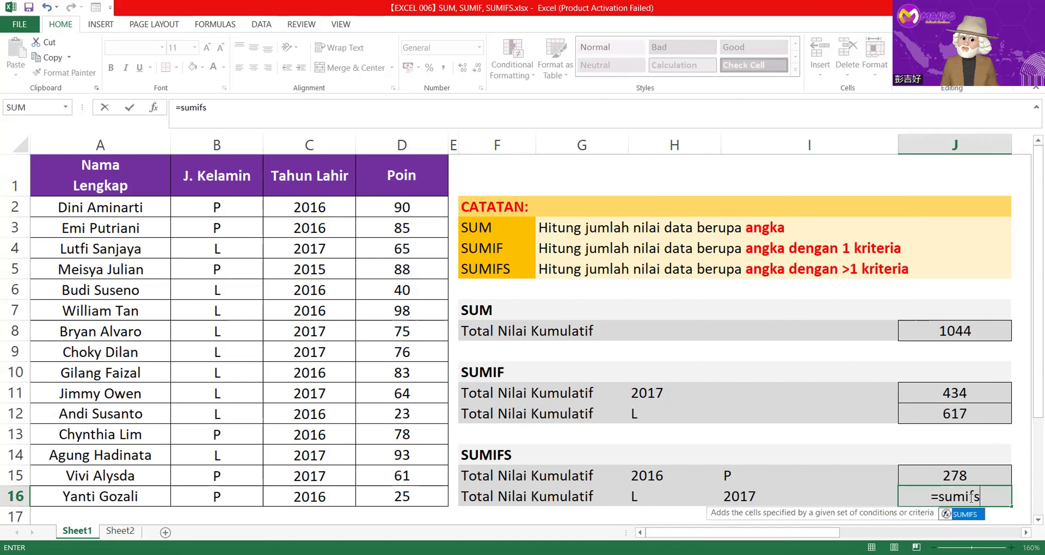
text(()
click(378, 205)
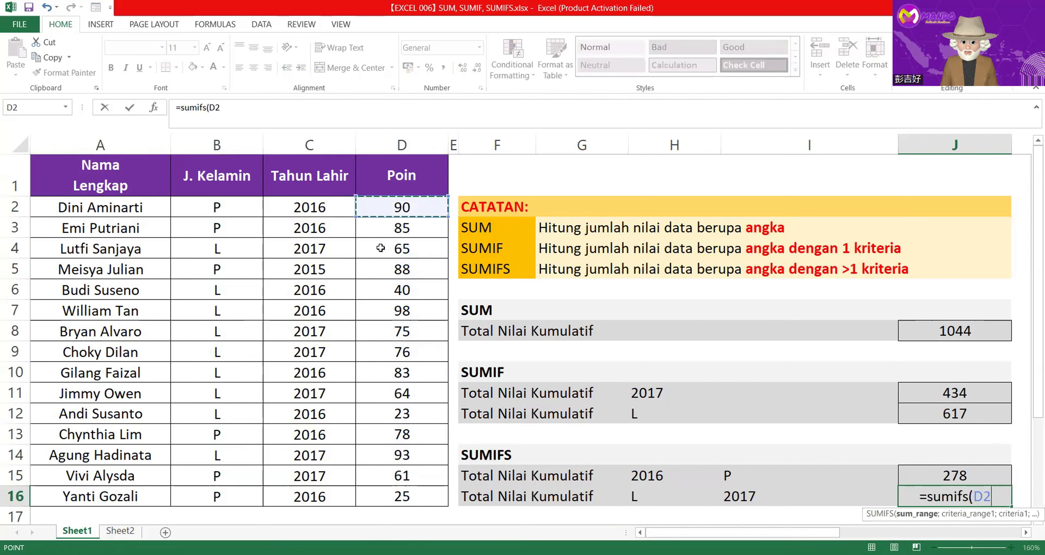
shift+click(400, 500)
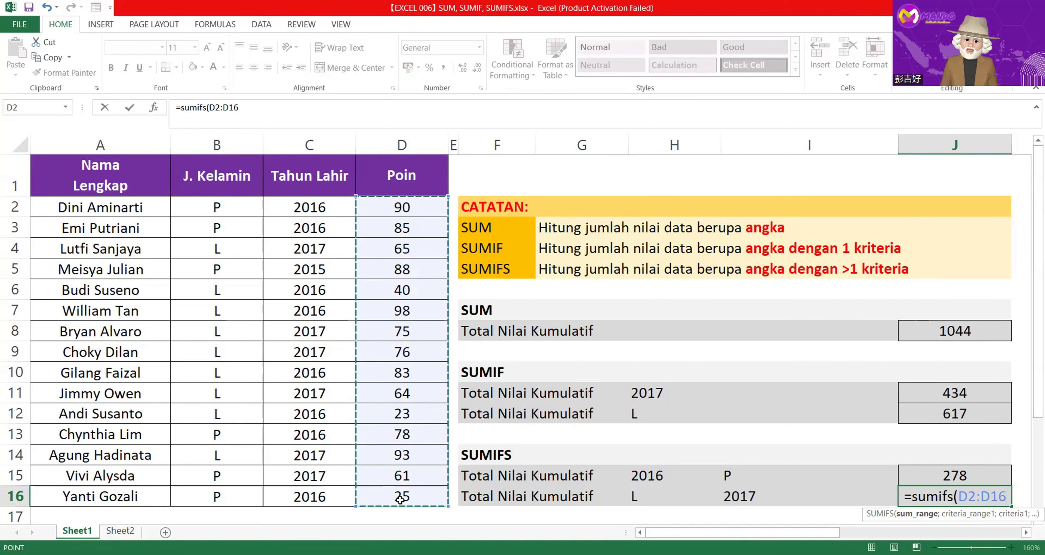
text(;)
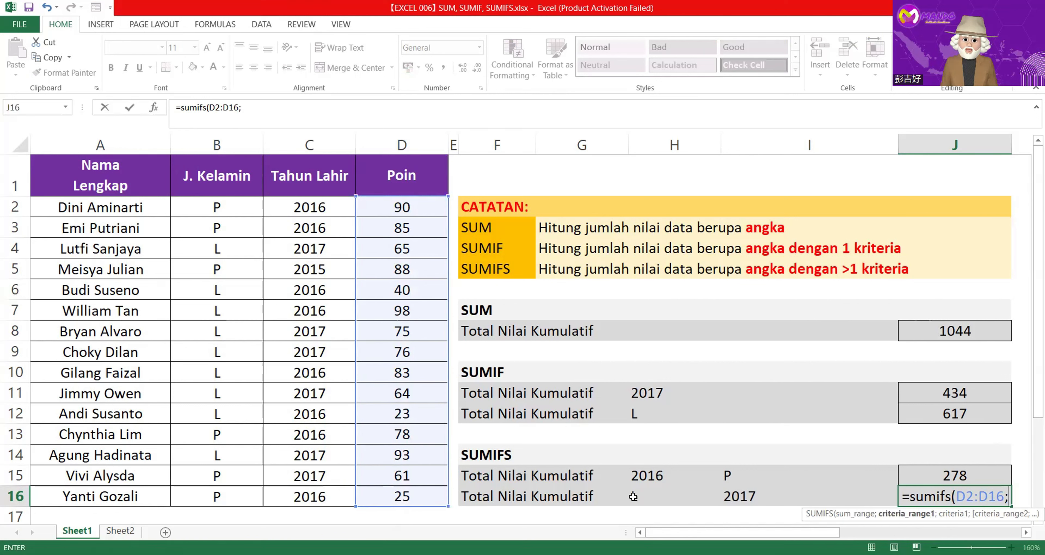
Complete the J16 SUMIFS formula with criteria pairs B2:B16;H16 and C2:C16;I16 to total points for gender L and birth year 2017
click(214, 209)
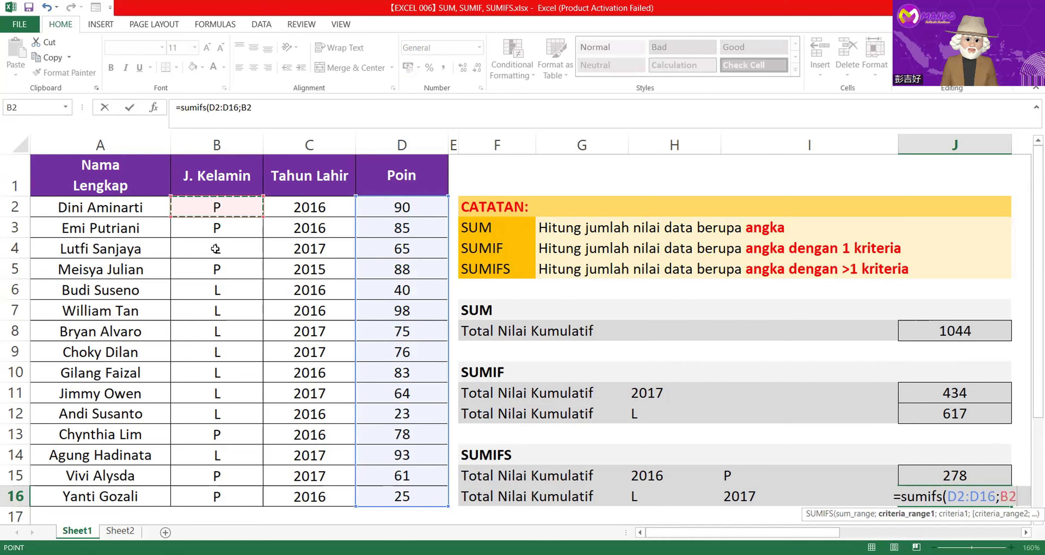
drag(215, 483, 258, 503)
text(;)
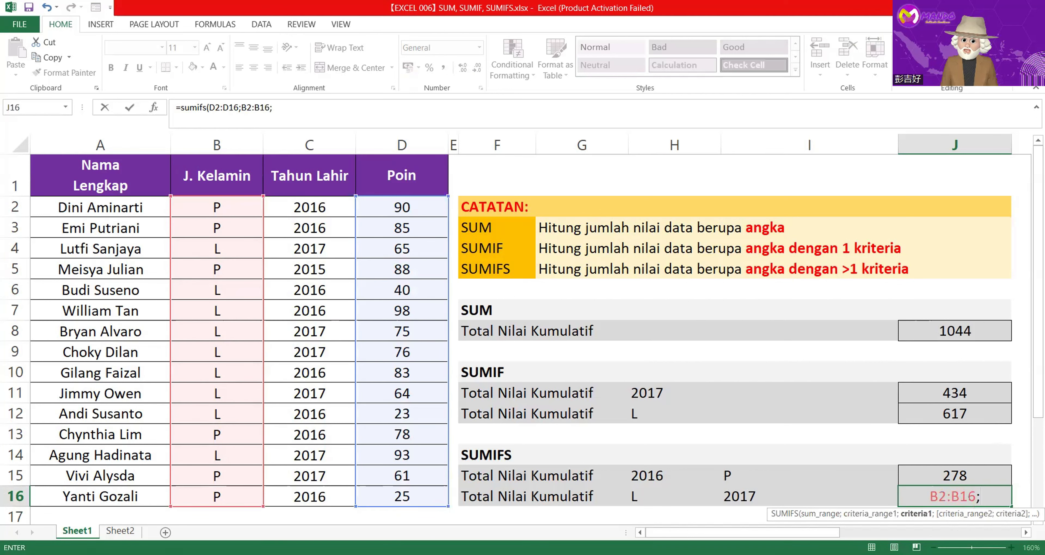
click(651, 499)
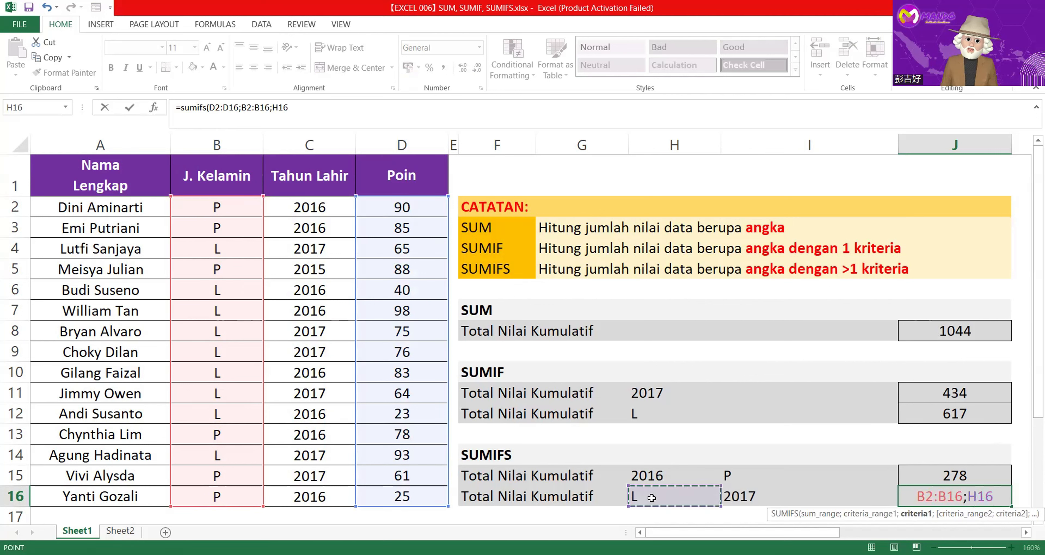
text(;)
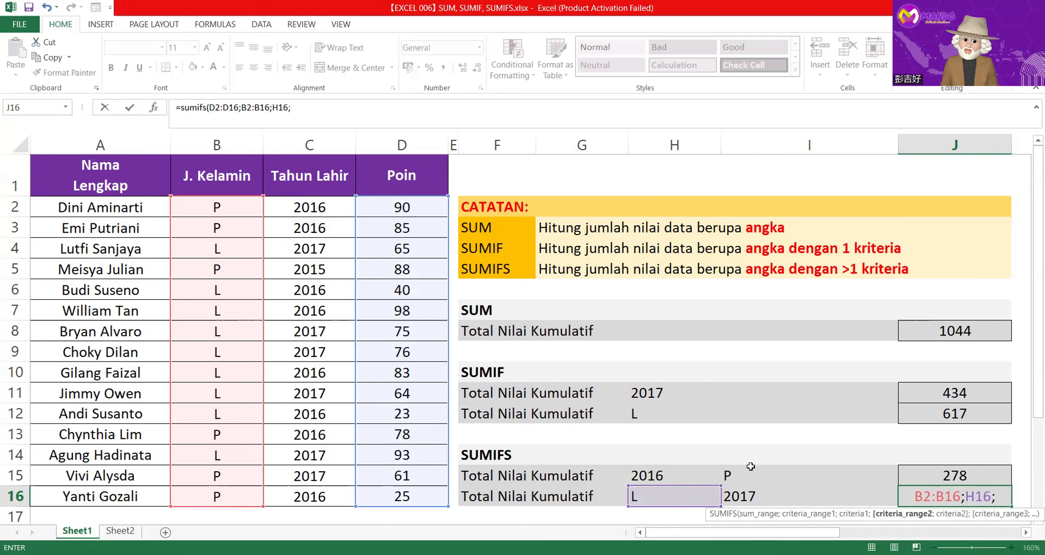
click(319, 207)
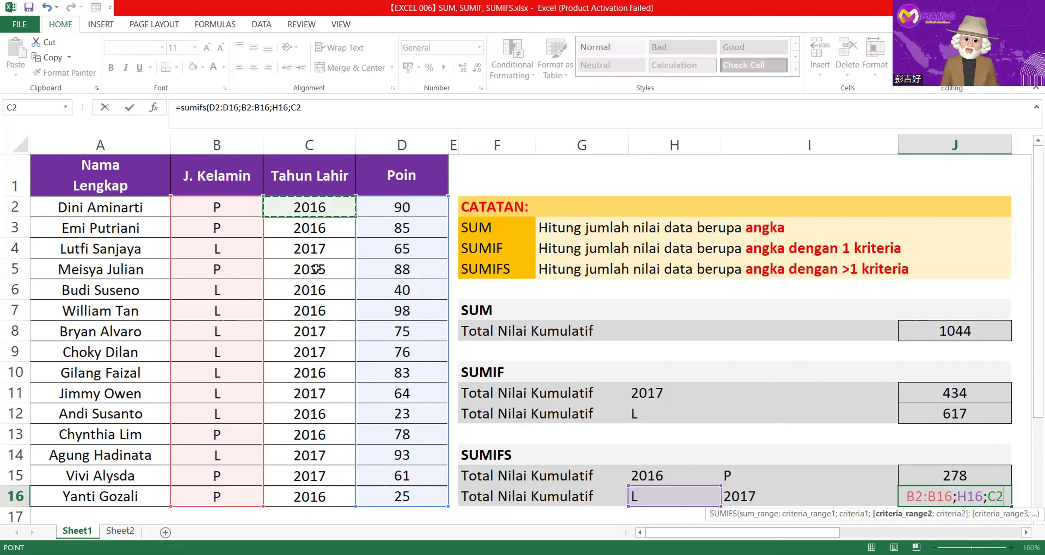
shift+click(298, 496)
text(;)
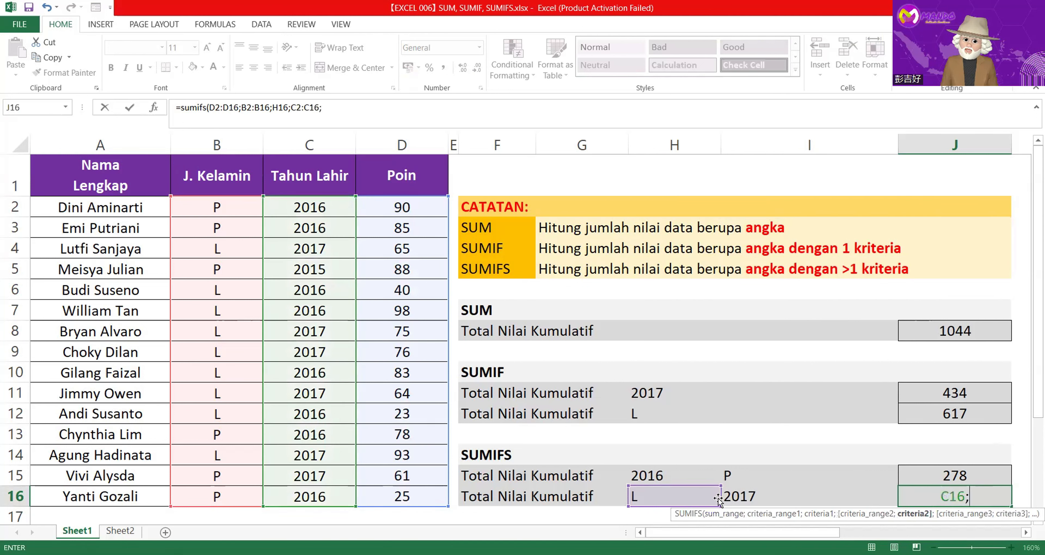
click(742, 496)
text())
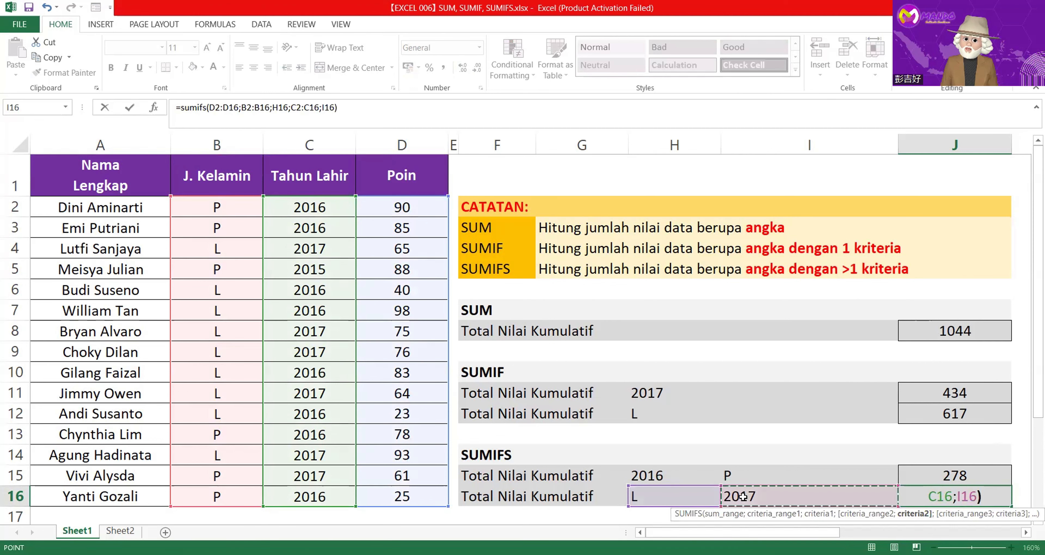
key(Return)
Check the J16 total against the table rows with gender L and birth year 2017: rows 4, 8, 9, 11 and 14
scroll(965, 474, up, 1)
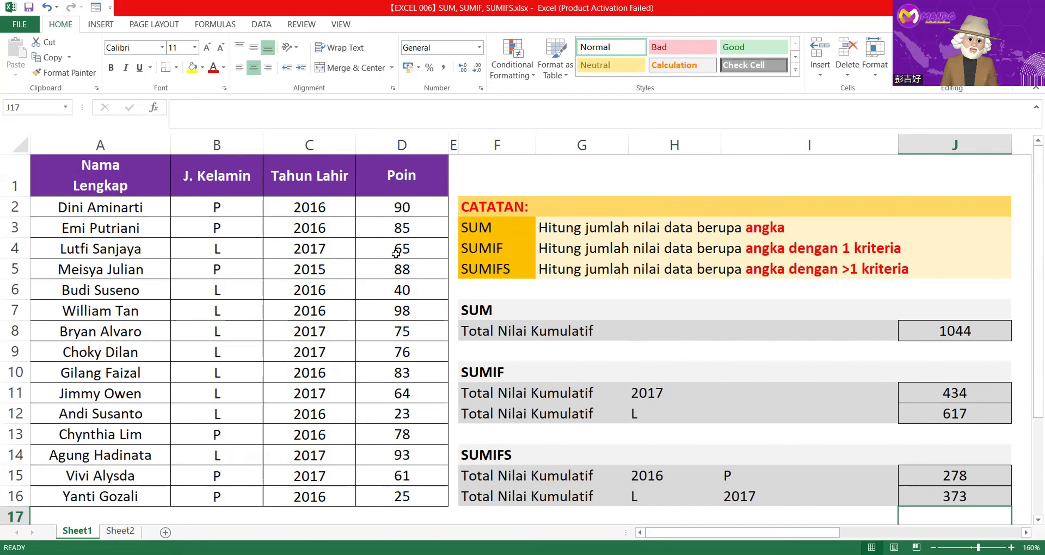
drag(396, 252, 129, 245)
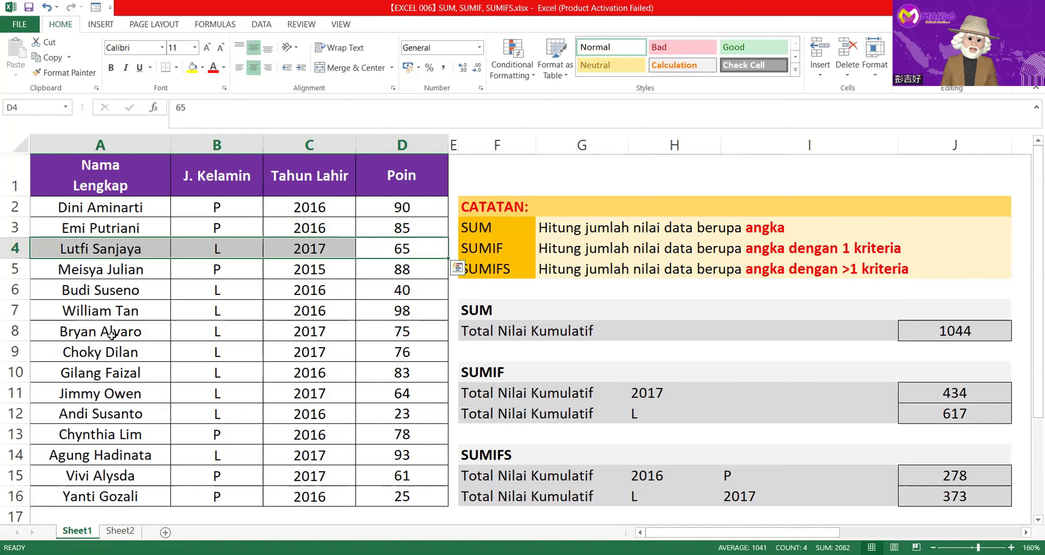
drag(116, 333, 396, 354)
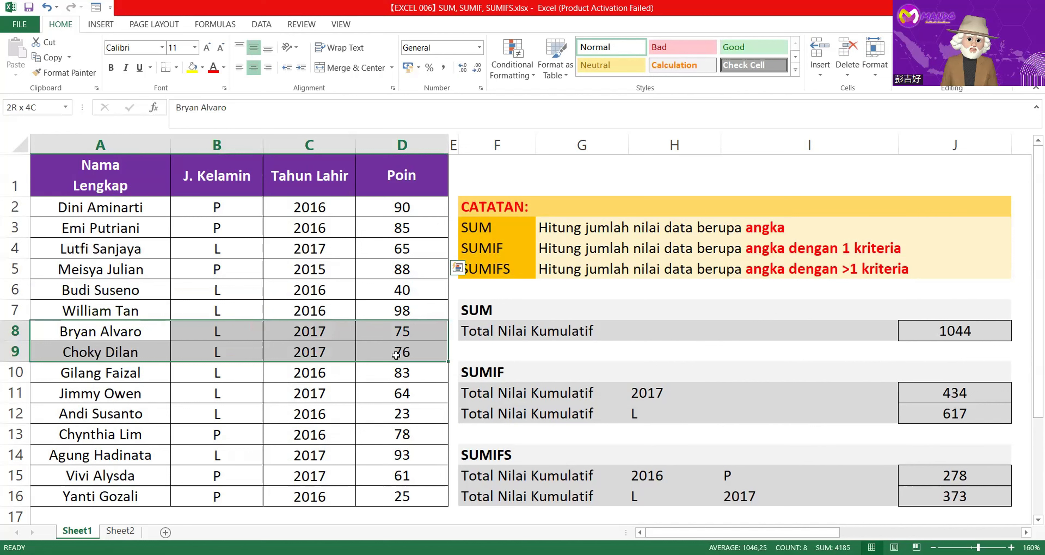
drag(397, 394, 57, 401)
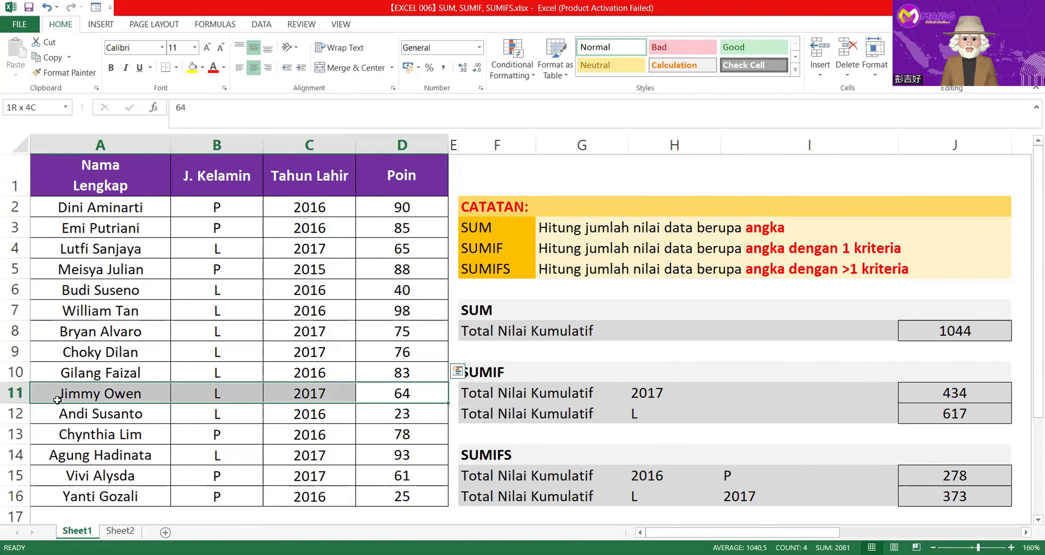
drag(113, 457, 370, 446)
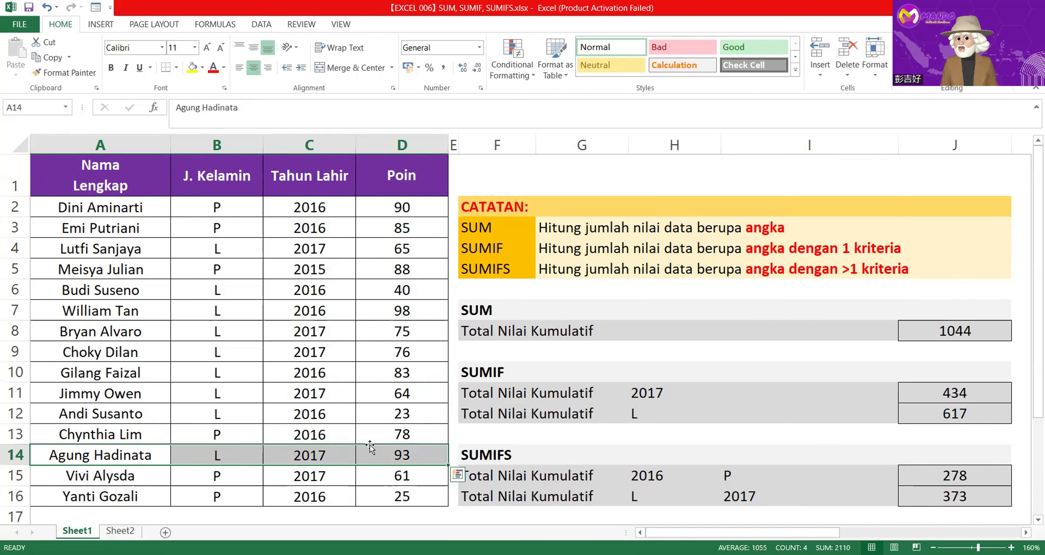